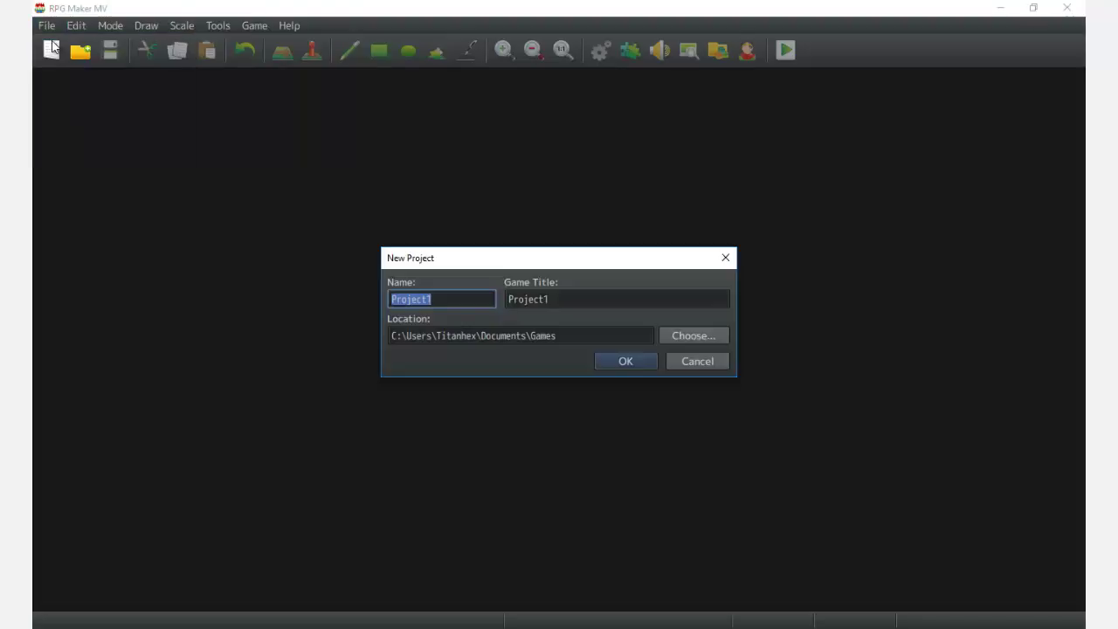
Step: Name the new project 'Tutorial Project' and confirm its creation
type("Tutorial")
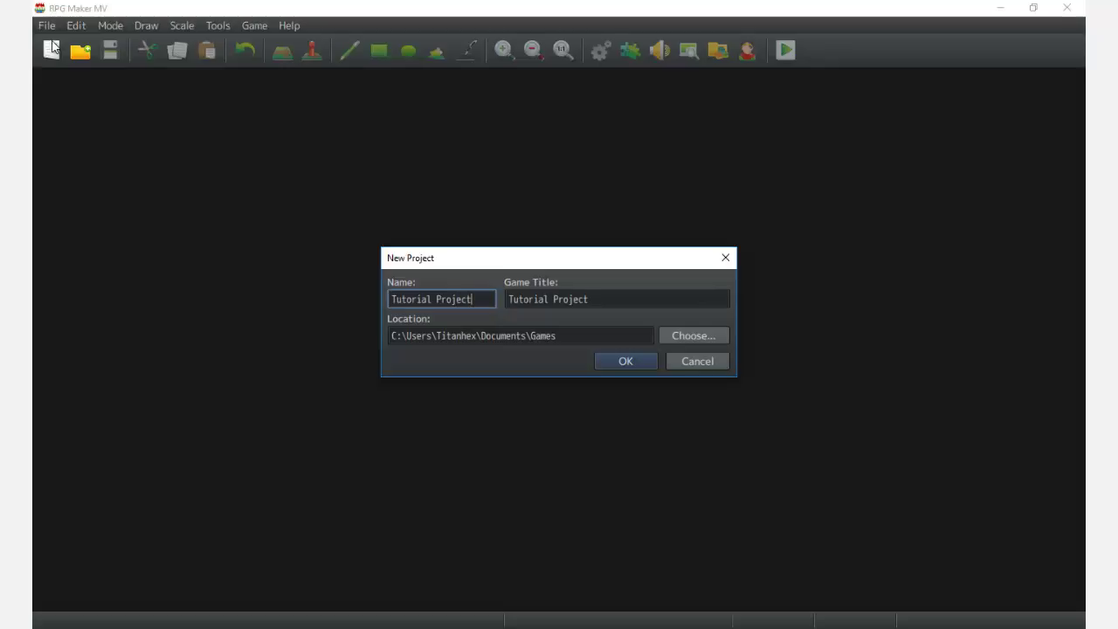
left_click(636, 363)
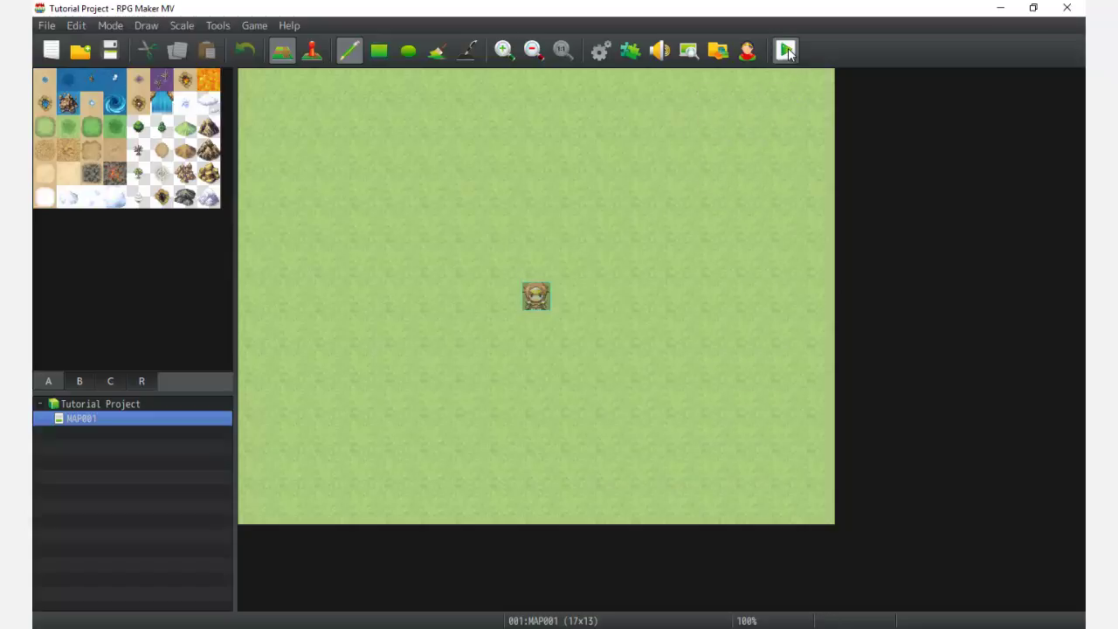
Step: Look over the Game menu's options once the project has loaded, then close it
left_click(254, 26)
left_click(431, 14)
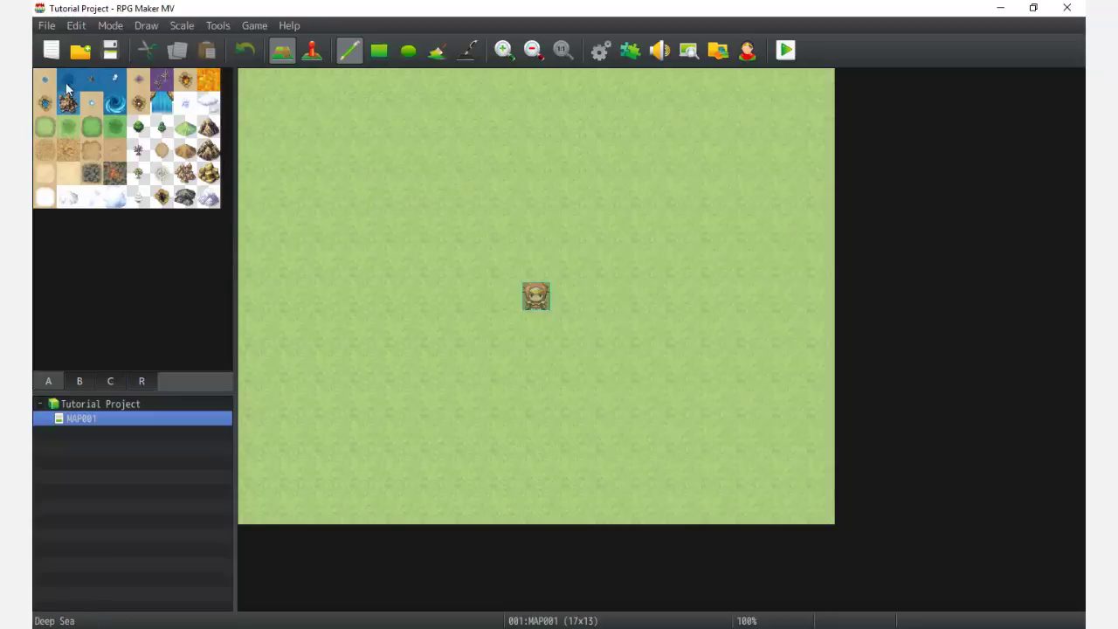
Step: Paint a large grass region with darker grass patches below it
left_click(91, 126)
mouse_move(360, 120)
left_mouse_down()
mouse_move(459, 212)
mouse_move(441, 284)
mouse_move(583, 301)
mouse_move(637, 371)
left_mouse_up()
left_click(68, 127)
left_click(325, 225)
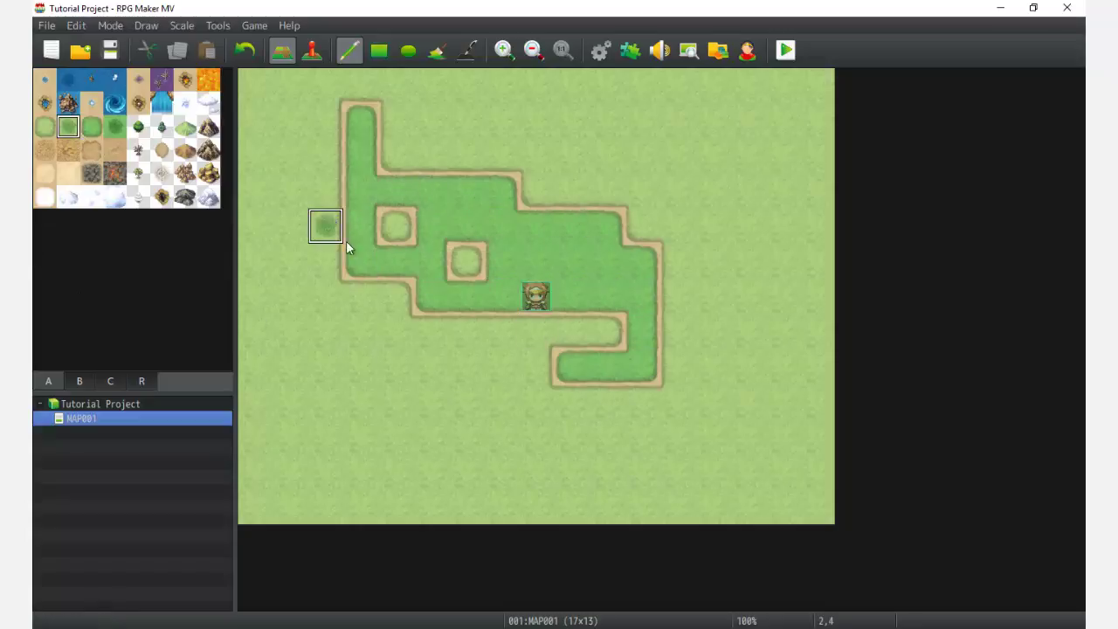
mouse_move(378, 289)
left_mouse_down()
mouse_move(475, 363)
mouse_move(628, 351)
left_mouse_up()
Step: Paint sandstone hills, a sand path through the middle and brown mounds at upper right
left_click(68, 150)
mouse_move(536, 261)
left_mouse_down()
mouse_move(612, 370)
mouse_move(536, 409)
mouse_move(594, 393)
mouse_move(451, 394)
mouse_move(323, 297)
left_mouse_up()
left_click(162, 149)
mouse_move(460, 310)
left_mouse_down()
mouse_move(542, 405)
mouse_move(512, 424)
mouse_move(459, 384)
mouse_move(559, 442)
mouse_move(681, 473)
left_mouse_up()
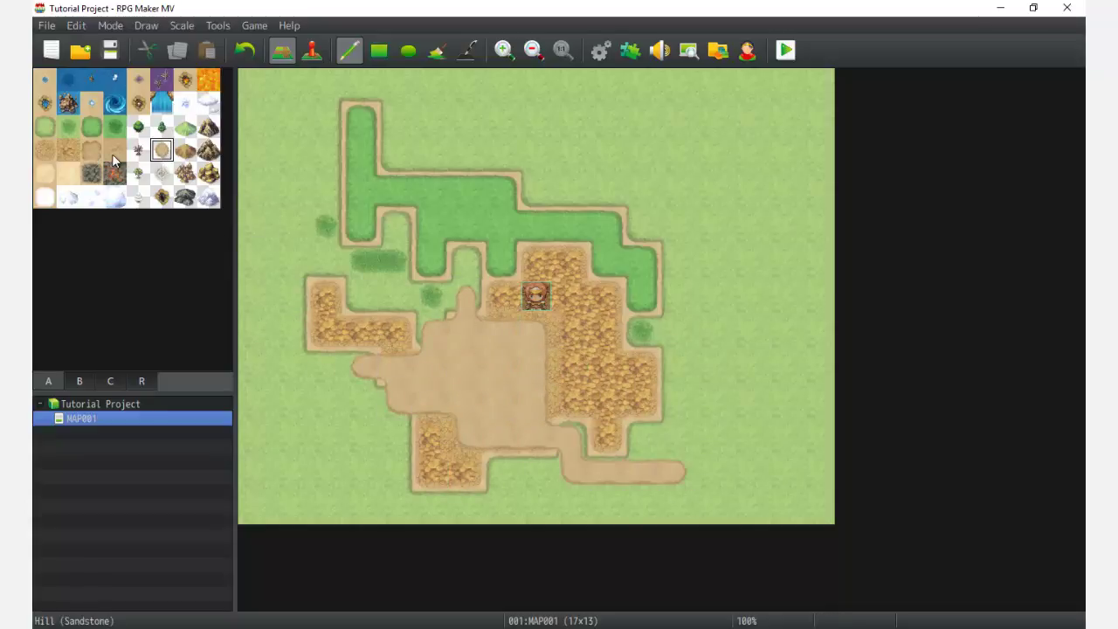
left_click(208, 150)
left_click(184, 149)
left_click(537, 157)
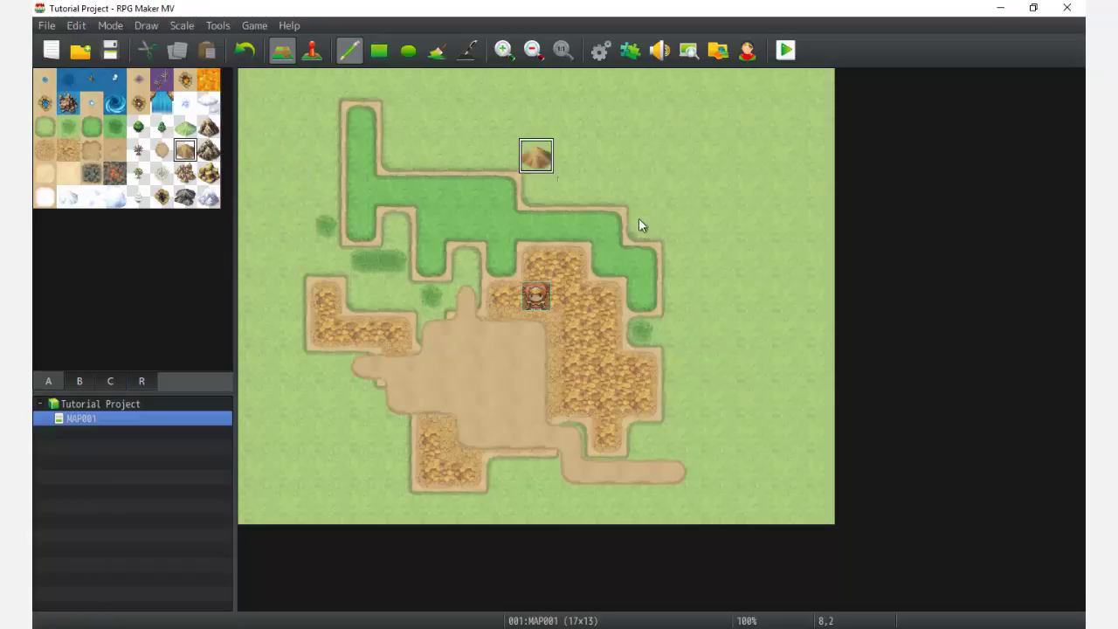
mouse_move(711, 262)
left_mouse_down()
mouse_move(583, 178)
mouse_move(656, 249)
mouse_move(491, 150)
mouse_move(689, 259)
mouse_move(551, 138)
mouse_move(595, 202)
mouse_move(705, 237)
mouse_move(678, 242)
mouse_move(657, 204)
left_mouse_up()
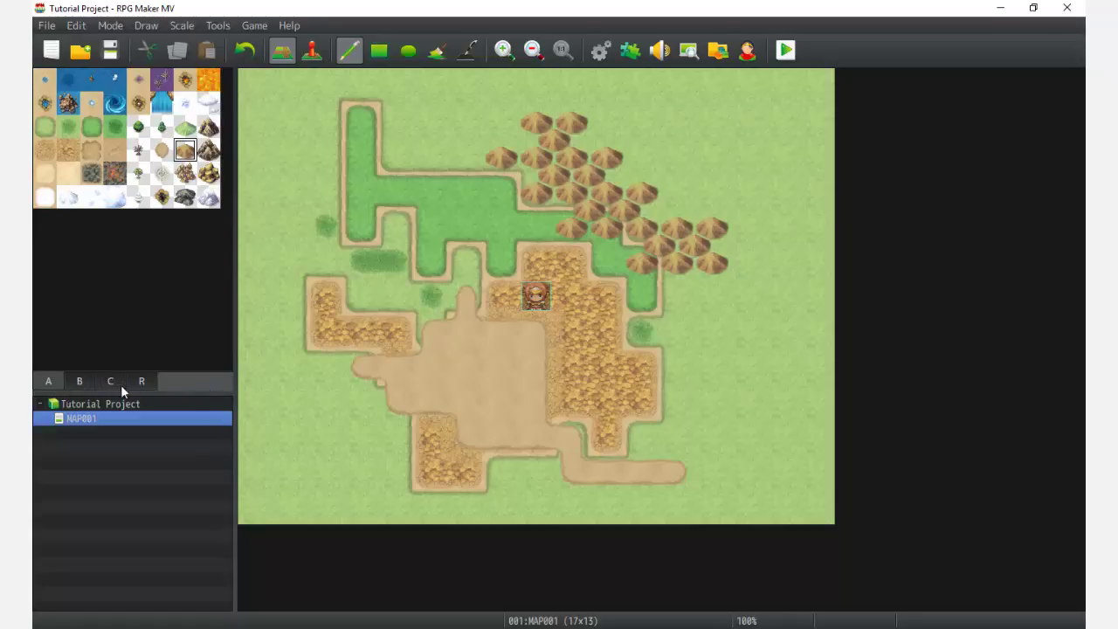
Step: From tile sheet B, place four rocky mountains on the left side of the map
left_click(71, 385)
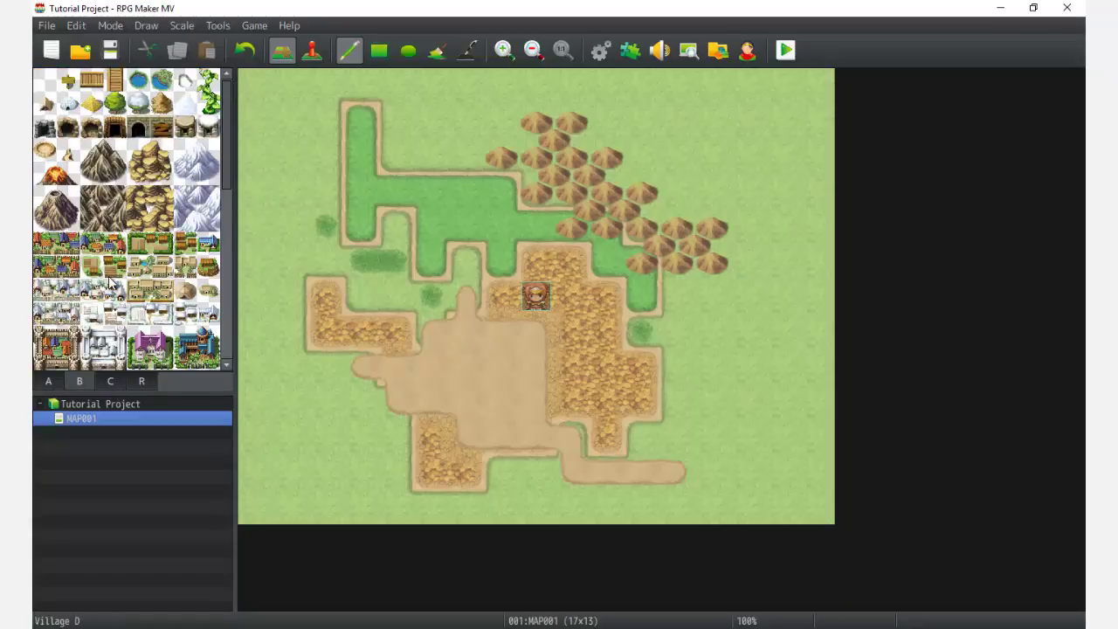
left_click(103, 161)
left_click(324, 191)
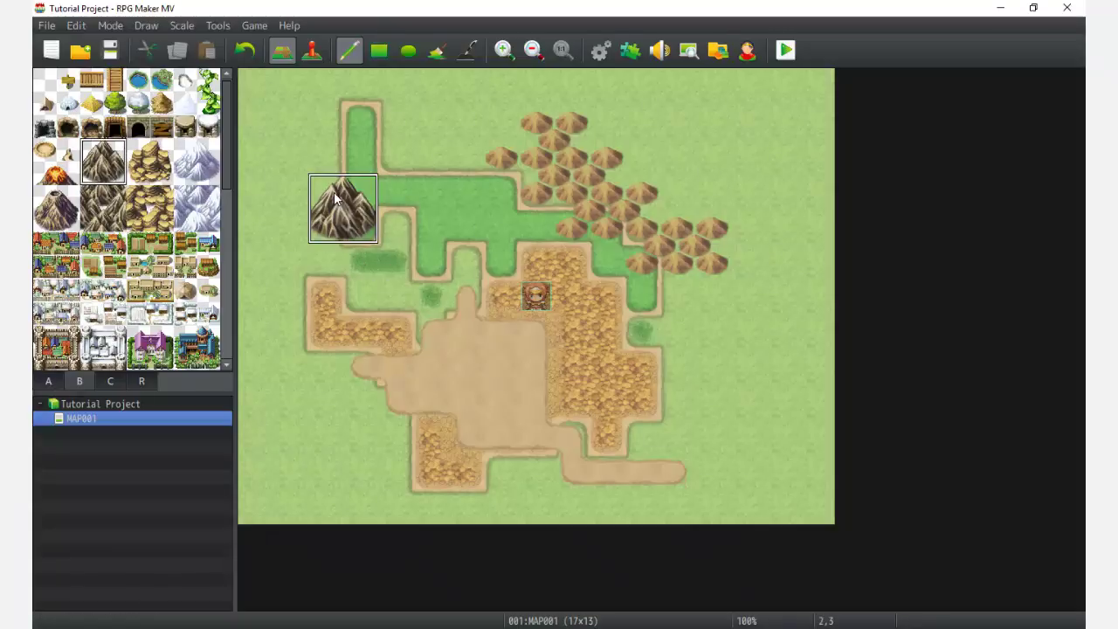
left_click(336, 199)
left_click(375, 251)
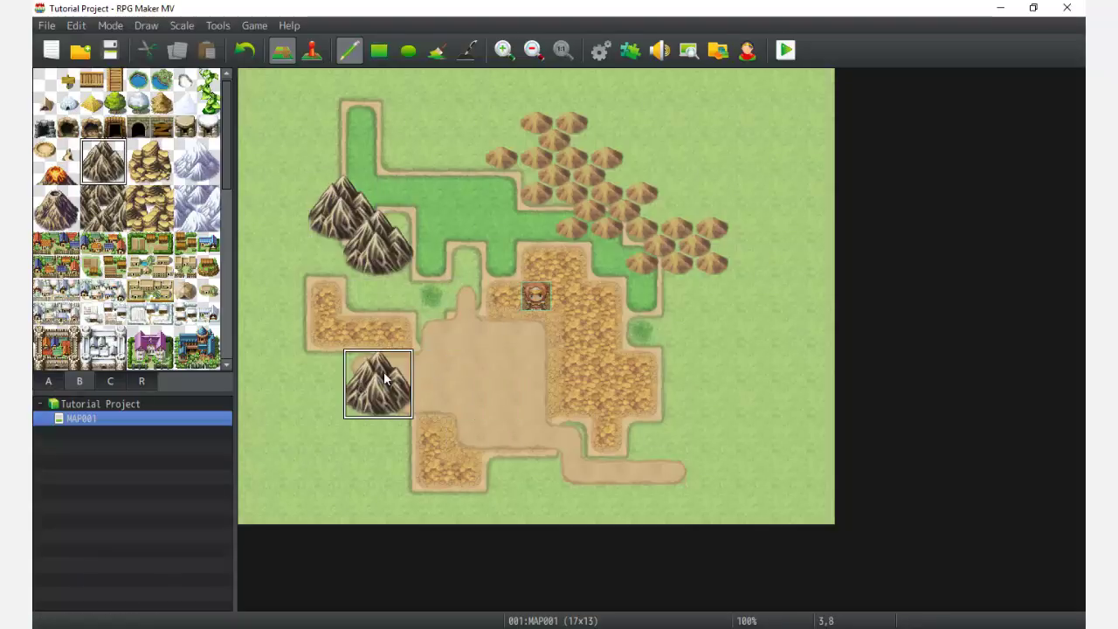
left_click(445, 377)
Step: Place a sandstone rock, a beanstalk above the character, a tree and a pyramid
left_click(153, 160)
left_click(396, 400)
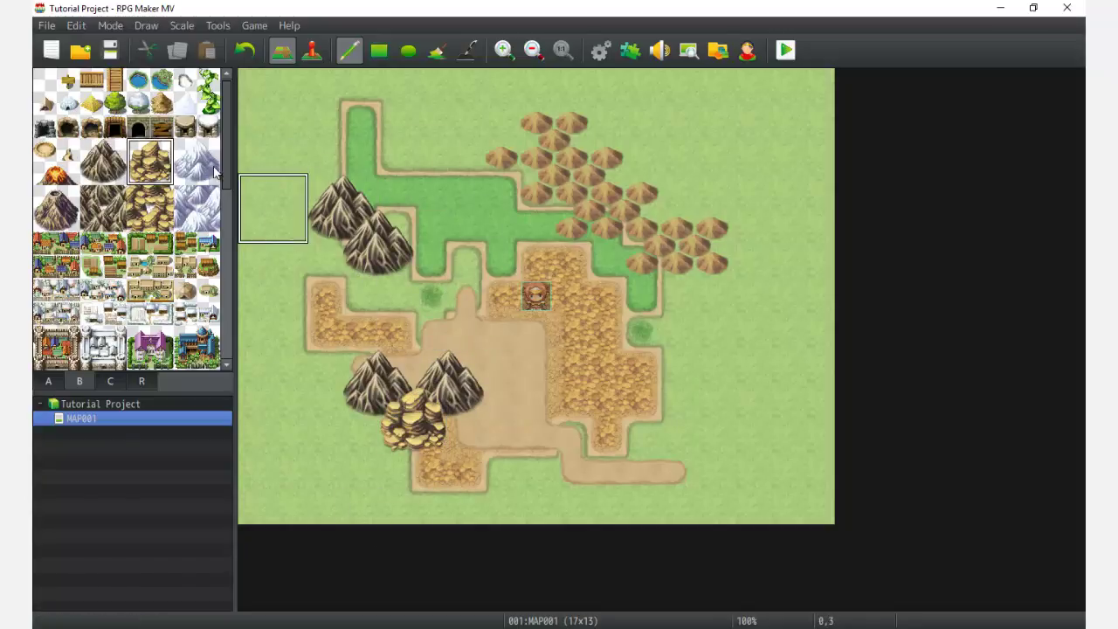
left_click(208, 96)
left_click(535, 225)
left_click(114, 103)
left_click(325, 295)
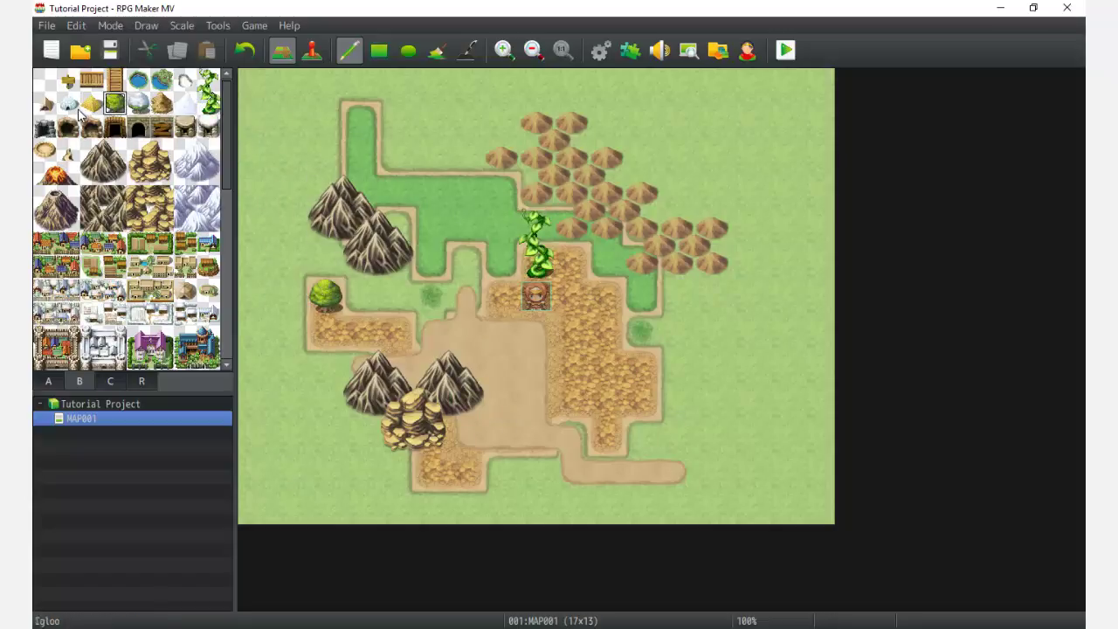
left_click(92, 103)
left_click(571, 367)
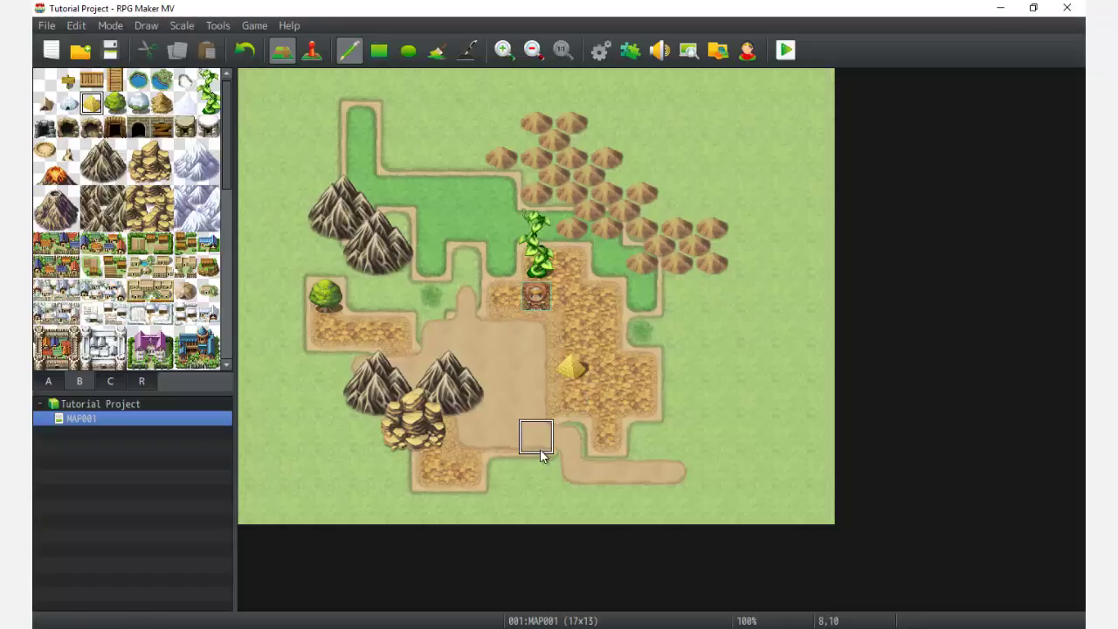
Step: From tile sheet C, place a green mountain beside the rocky ones and a pine near the top
scroll(140, 203, "down", 1)
scroll(140, 203, "down", 1)
left_click(110, 382)
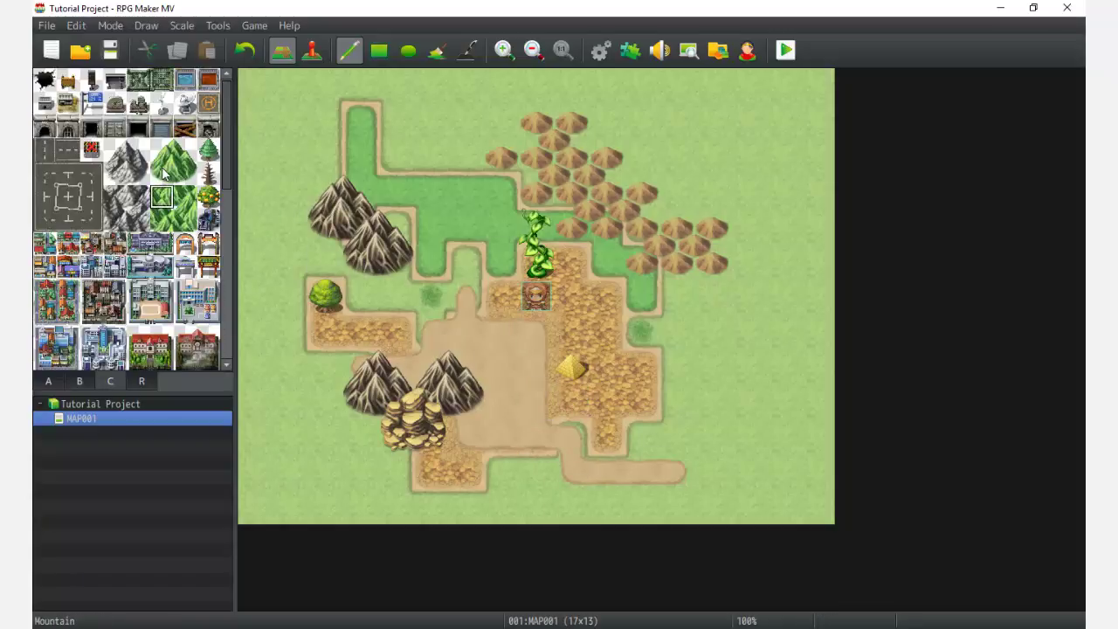
left_click_drag(162, 174, 184, 150)
left_click(446, 236)
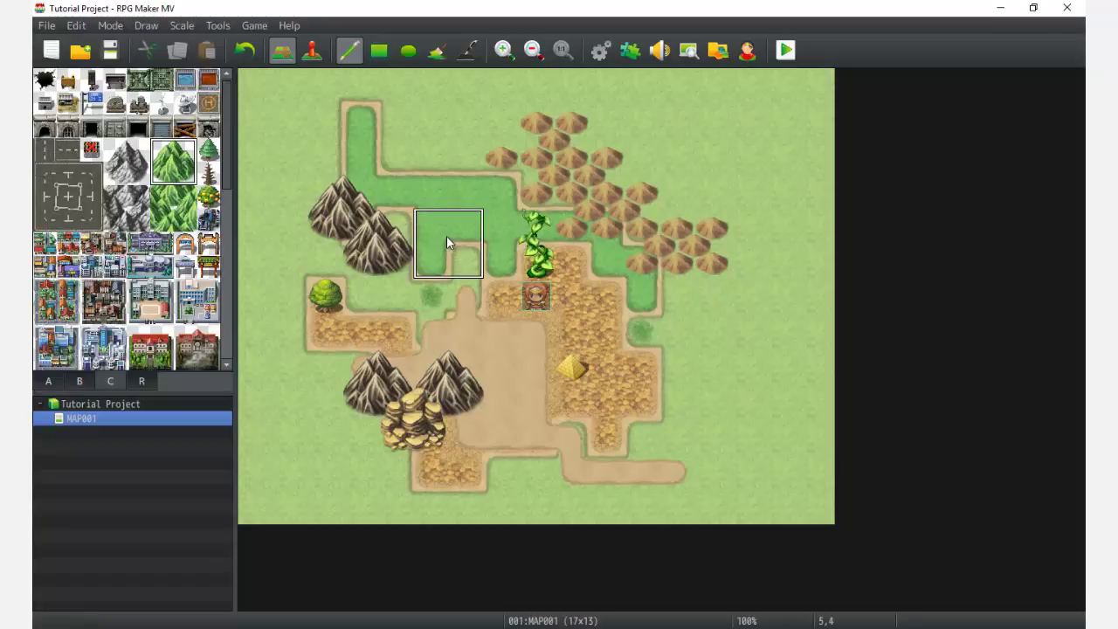
left_click(206, 155)
left_click(431, 157)
Step: Place a pair of green mountains on the right side, undoing a misplaced one
left_click_drag(181, 179, 160, 160)
left_click(678, 433)
left_click(713, 403)
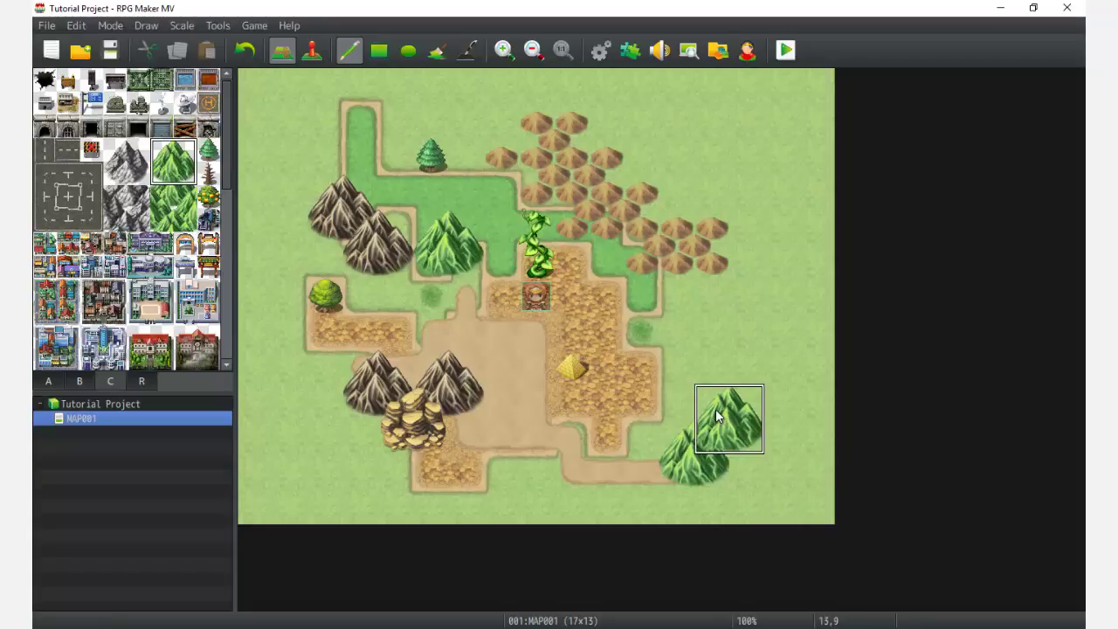
left_click(241, 51)
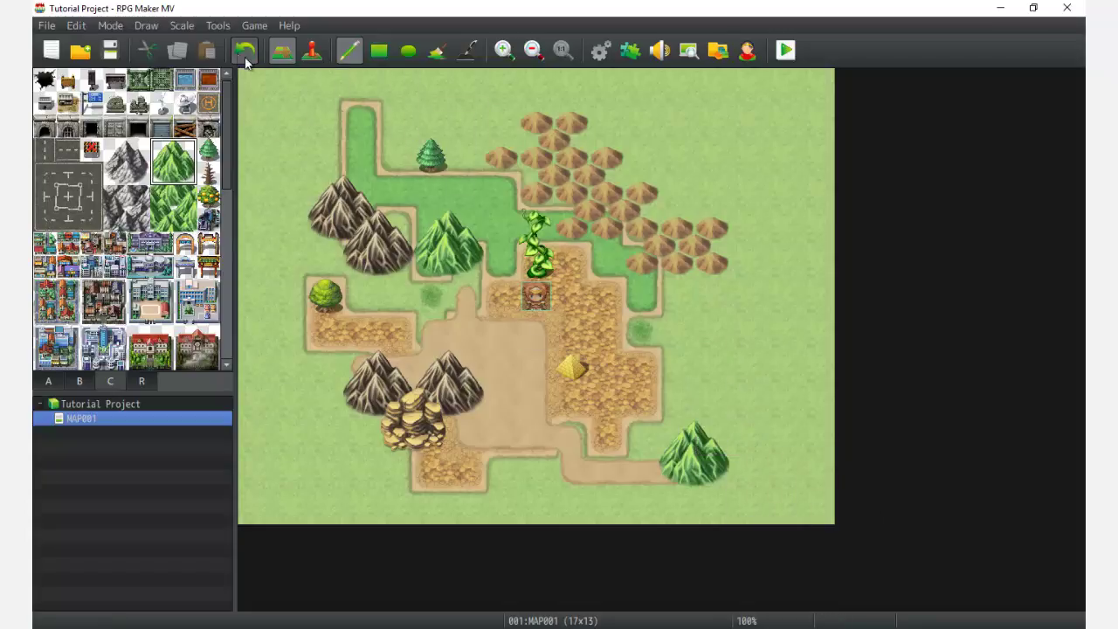
left_click(690, 315)
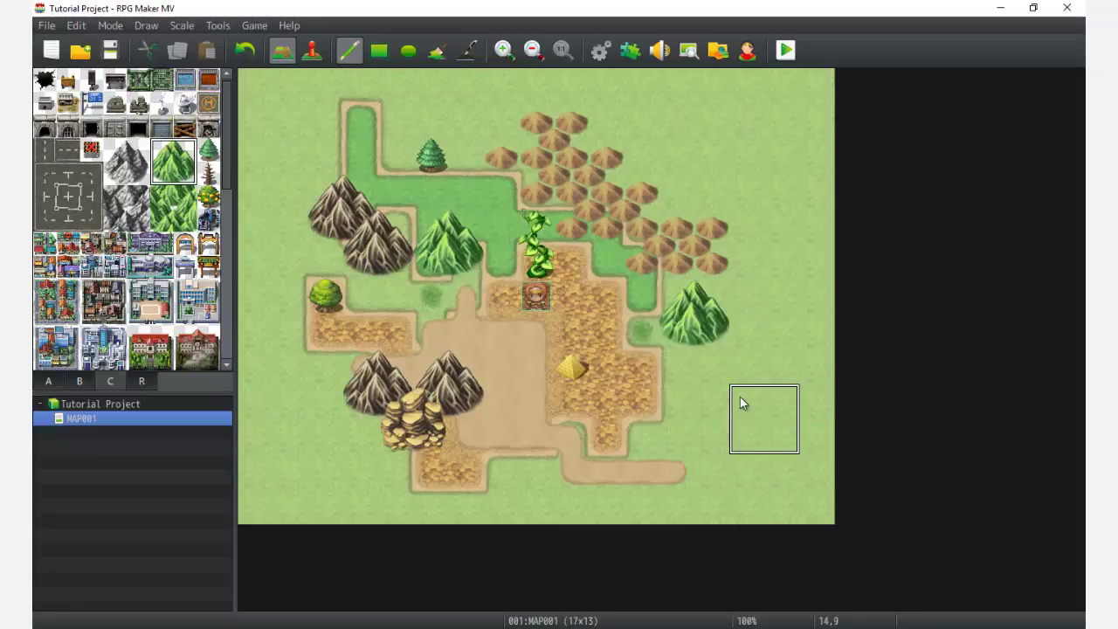
left_click(710, 274)
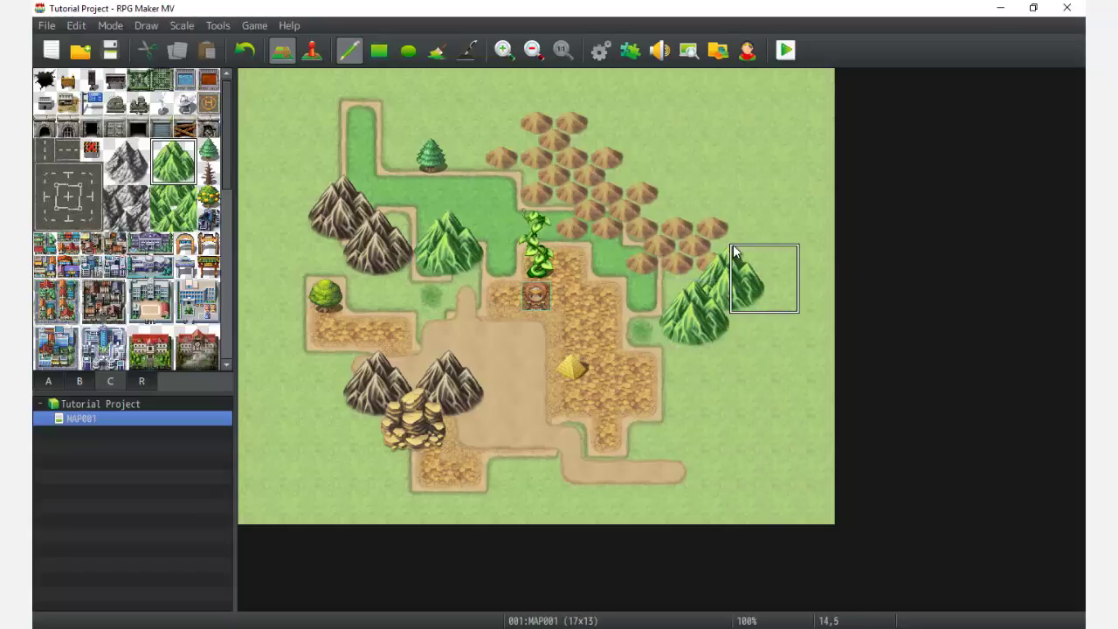
Step: Build a green mountain cluster at lower right, undoing stray stamps
left_click(648, 394)
left_click(695, 393)
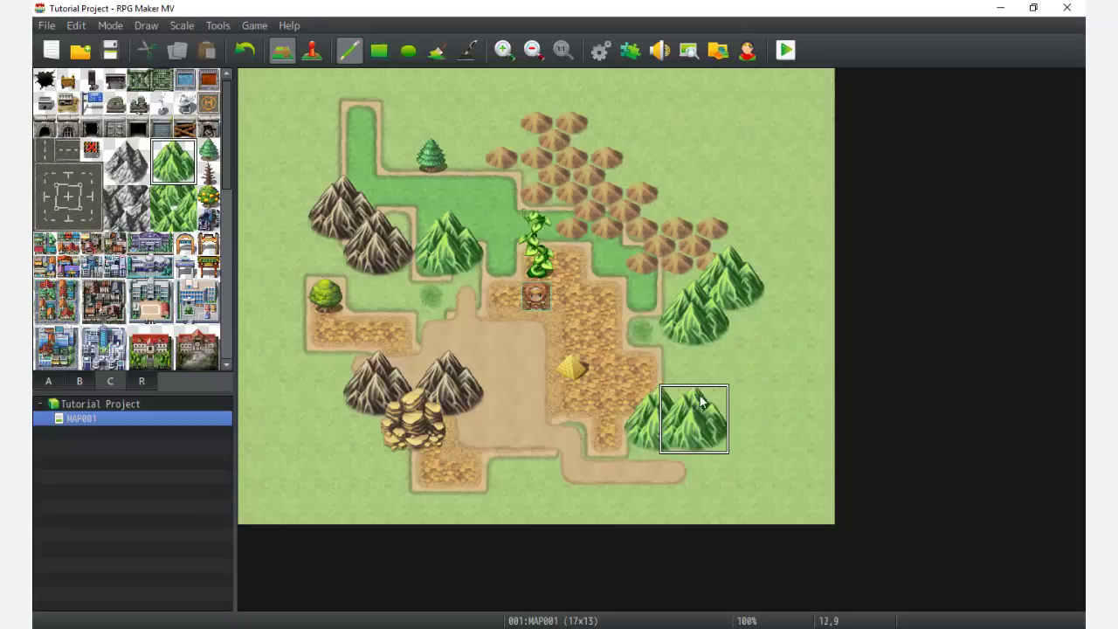
left_click(702, 398)
key("ctrl+z")
left_click_drag(672, 392, 654, 378)
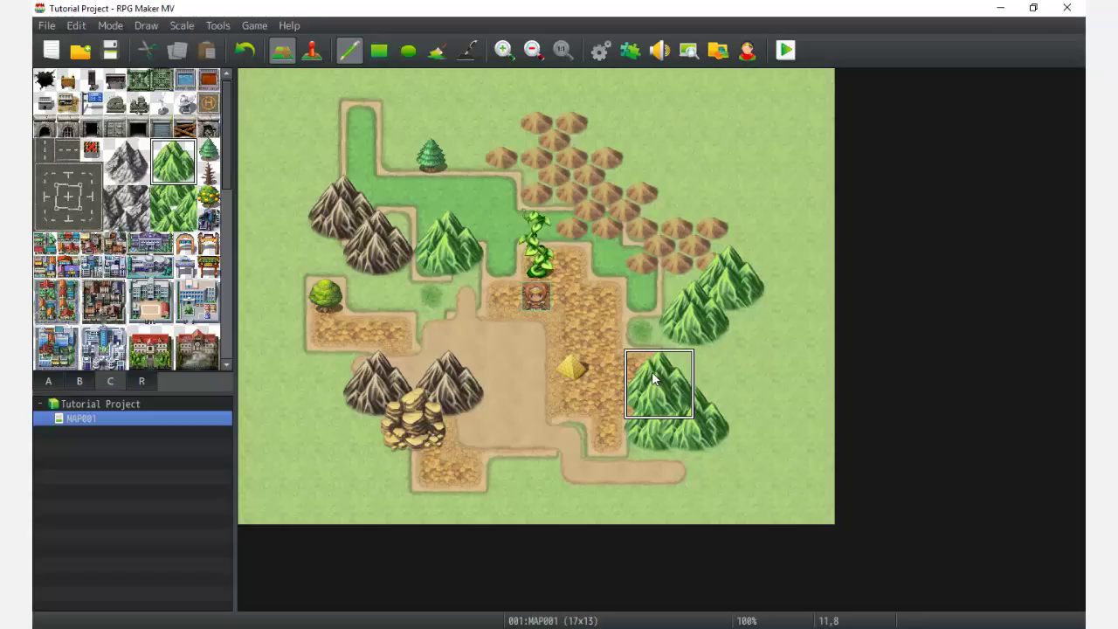
key("ctrl+z")
left_click(671, 421)
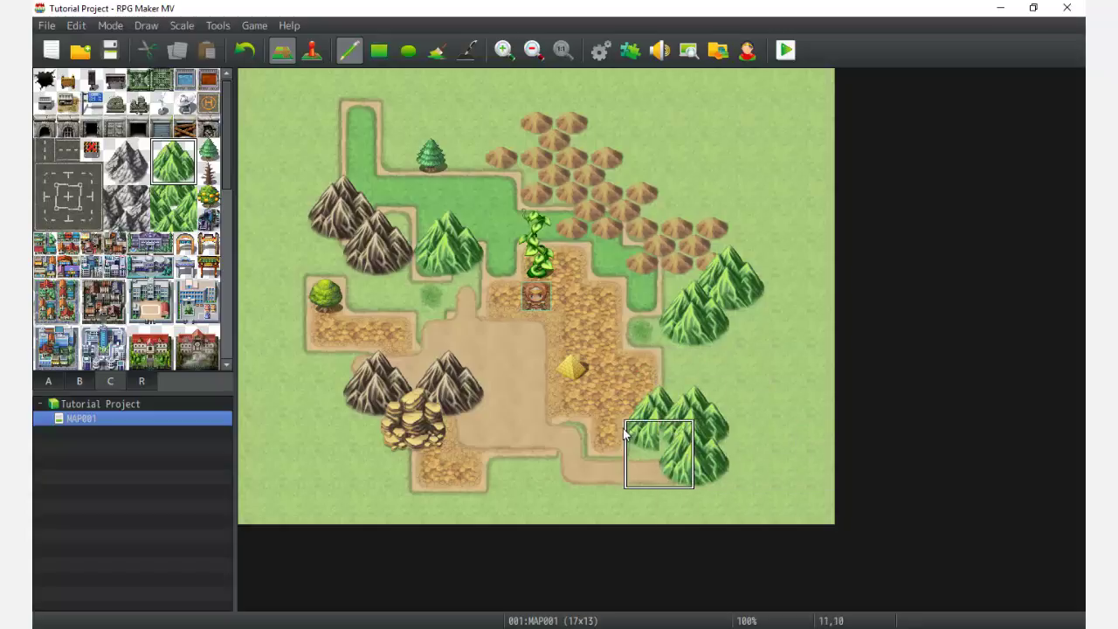
Step: Fill out the lower-right cluster and stamp a group of green mountains at the top right
left_click(622, 437)
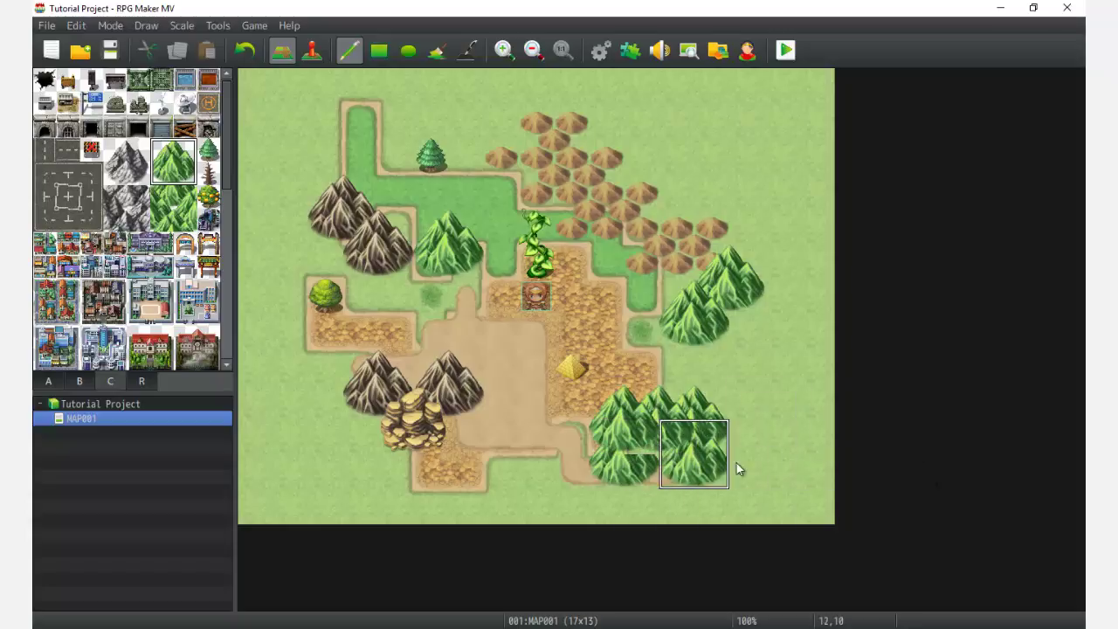
left_click(628, 133)
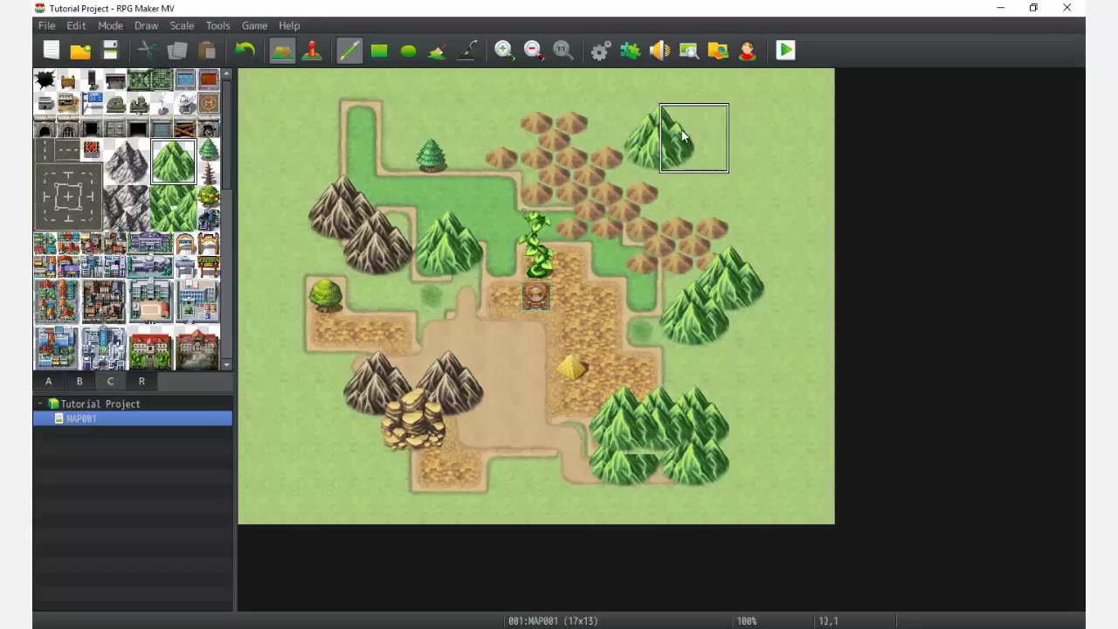
left_click(706, 129)
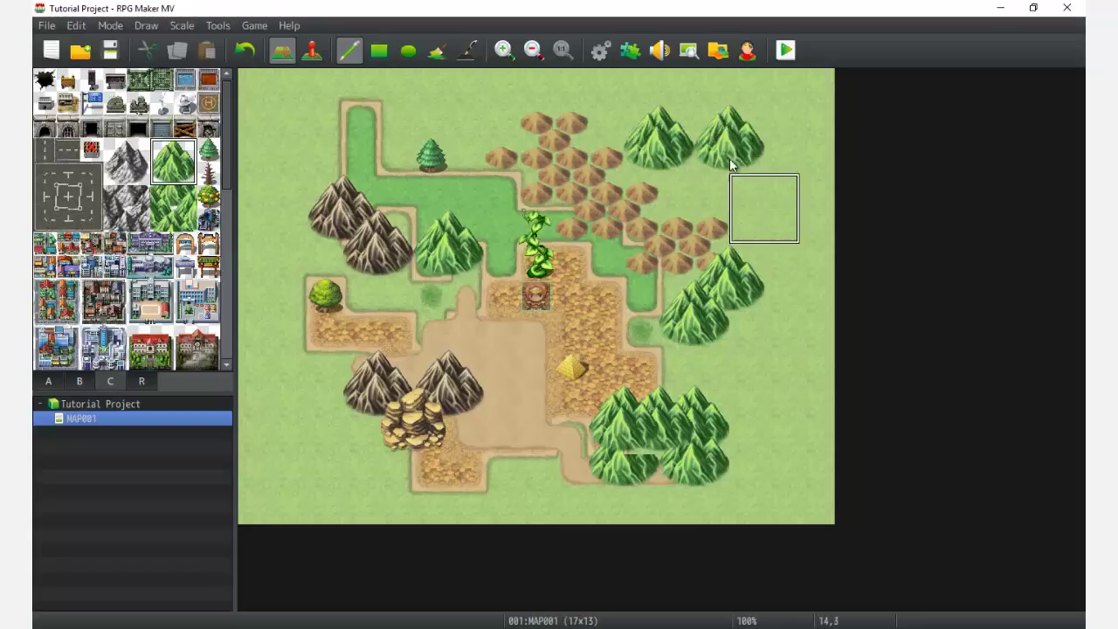
left_click(670, 148)
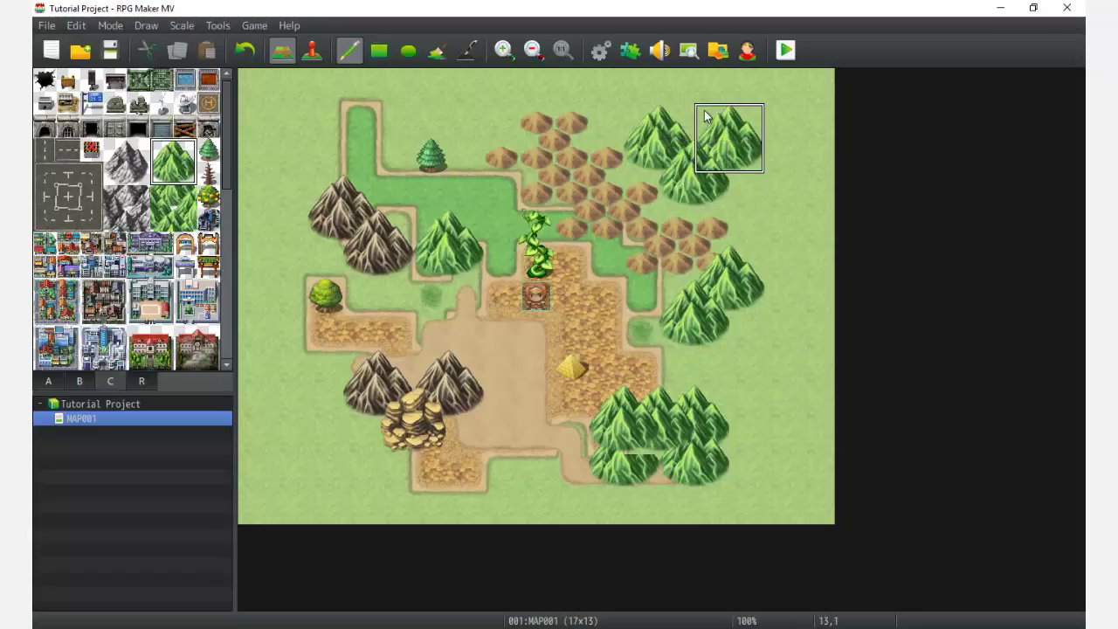
left_click(653, 129)
left_click(666, 164)
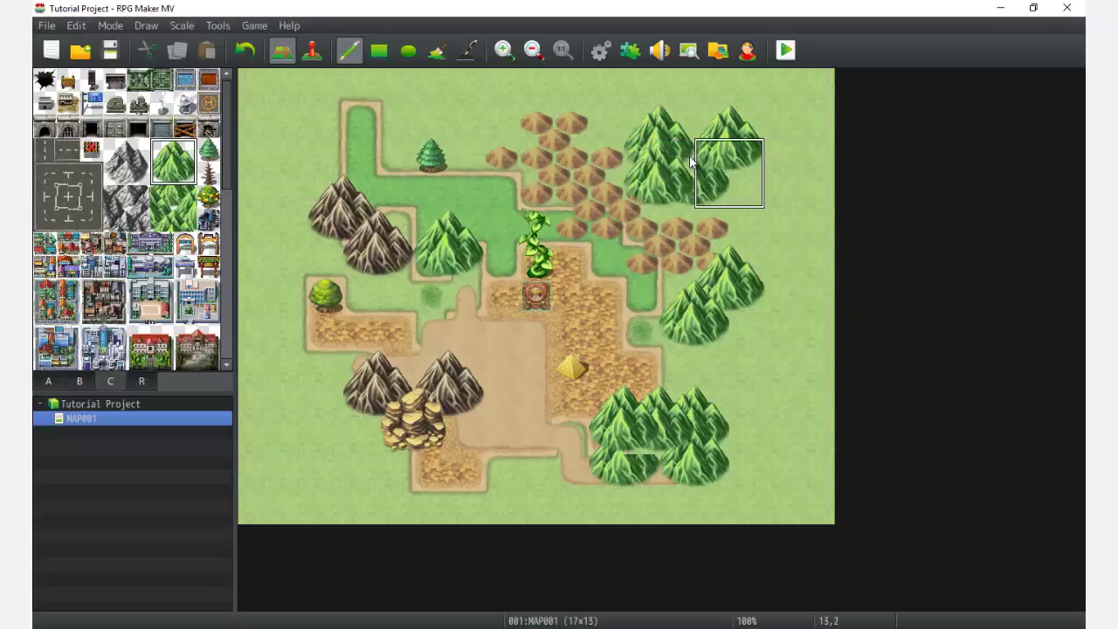
left_click(656, 207)
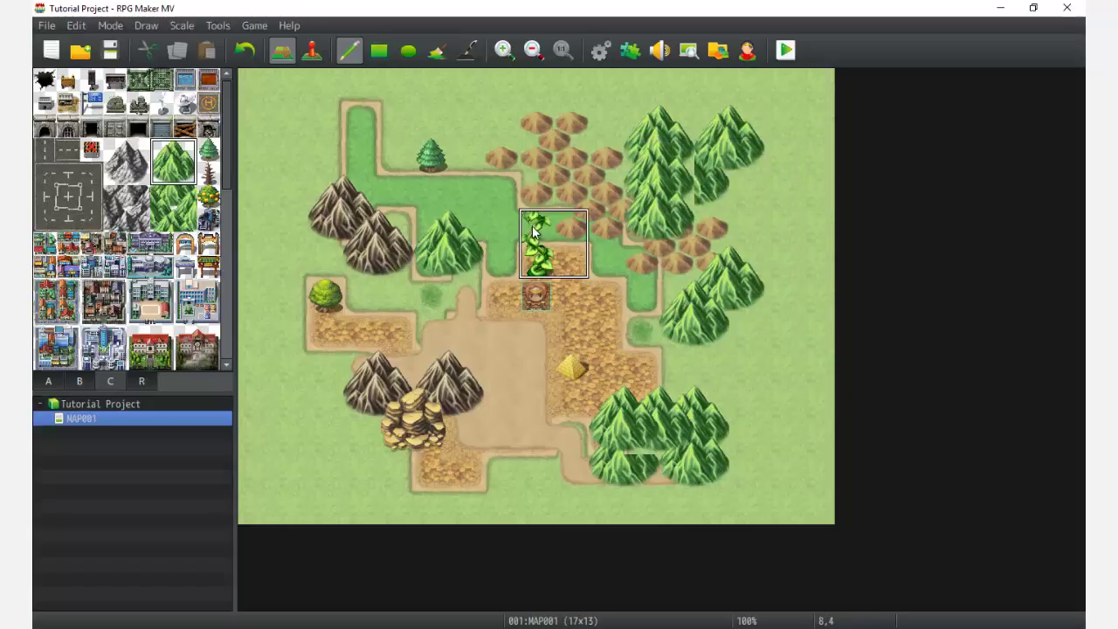
Step: Try two green mountains at upper left, then undo those stamps
left_click(319, 157)
left_click(354, 191)
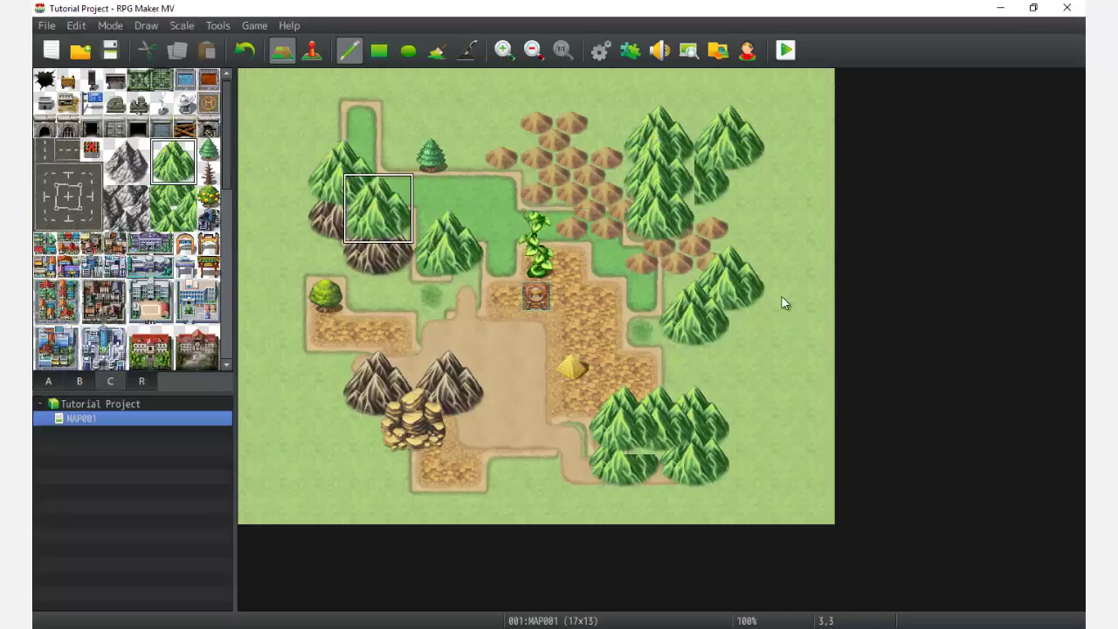
left_click(239, 50)
left_click(239, 51)
left_click(239, 50)
left_click(240, 50)
left_click(240, 51)
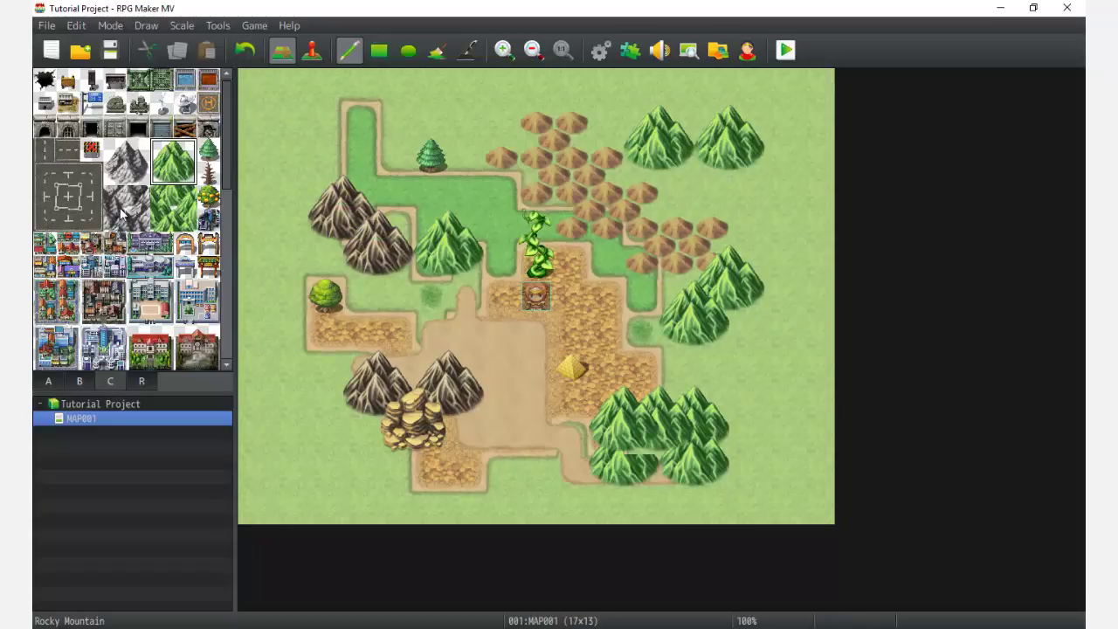
Step: Mark a patch of the upper map as region 1
scroll(124, 251, "down", 3)
scroll(125, 251, "down", 3)
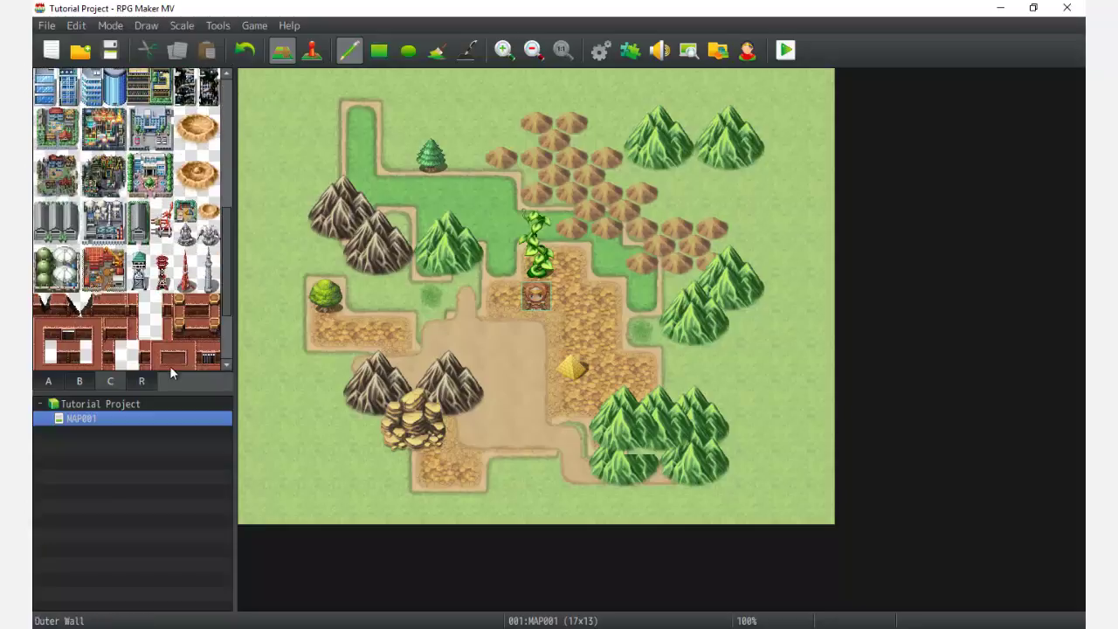
left_click(140, 382)
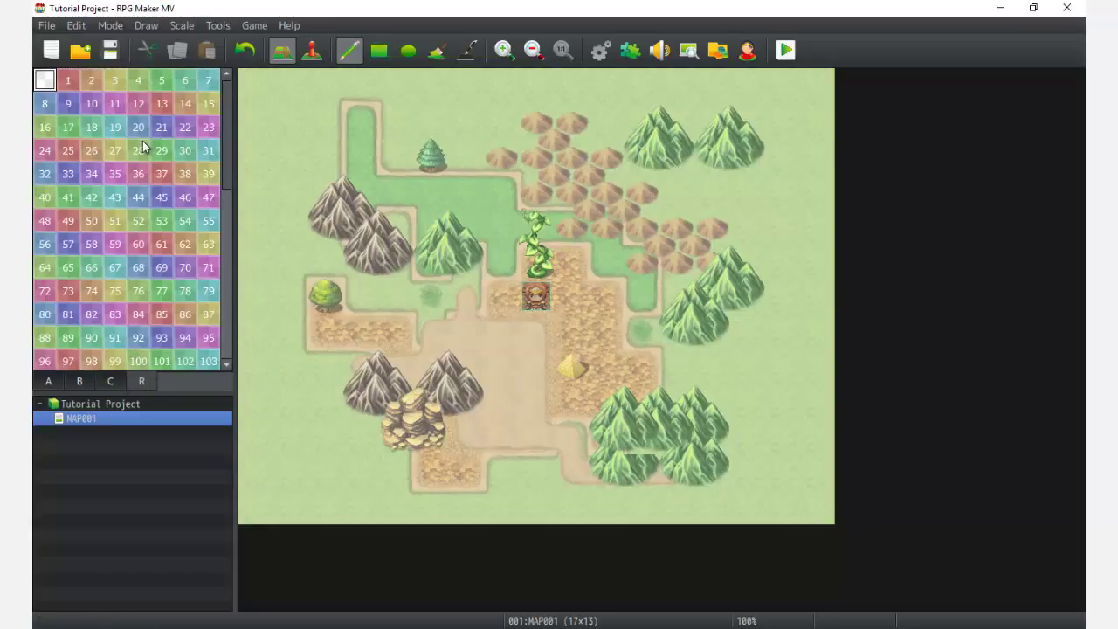
left_click(64, 81)
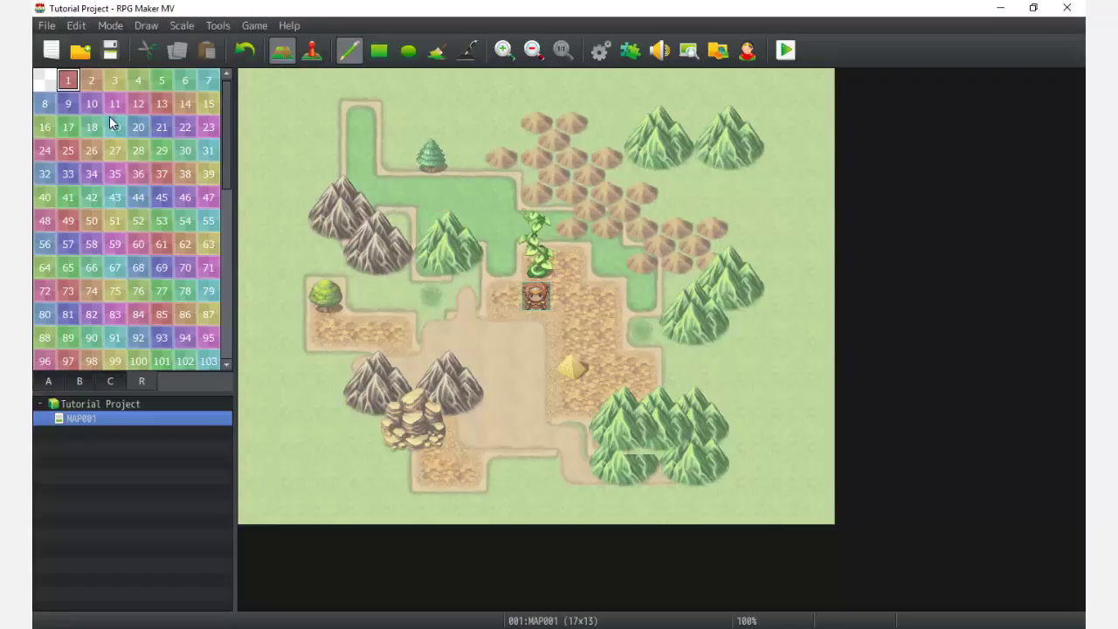
scroll(149, 237, "down", 3)
scroll(139, 332, "down", 5)
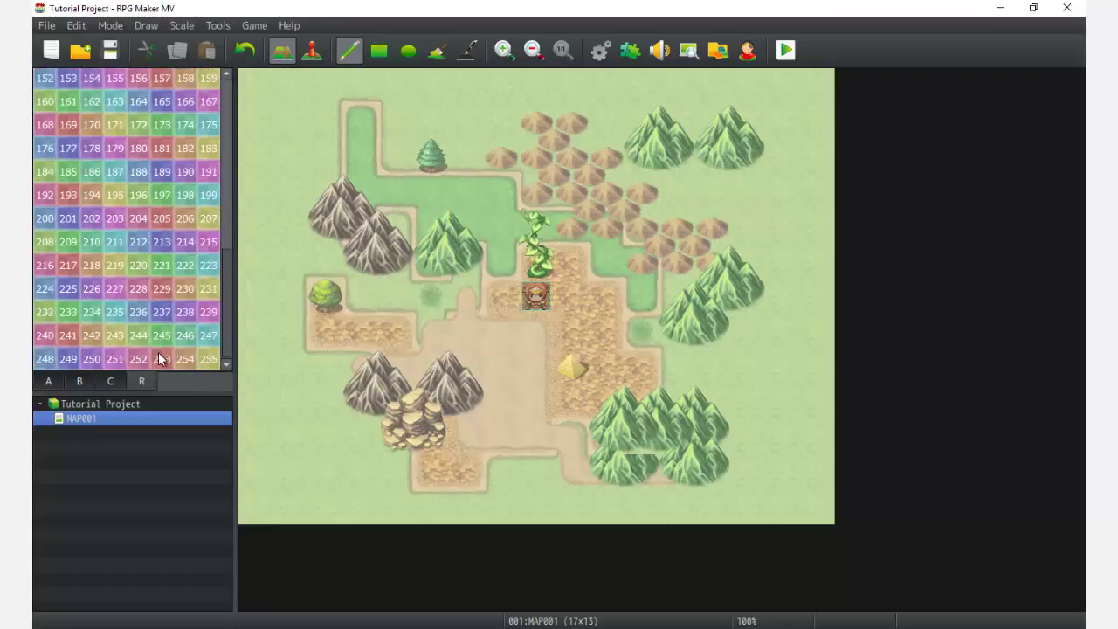
mouse_move(465, 122)
left_mouse_down()
mouse_move(435, 187)
mouse_move(465, 187)
mouse_move(444, 137)
mouse_move(432, 203)
mouse_move(527, 142)
mouse_move(456, 146)
mouse_move(487, 152)
left_mouse_up()
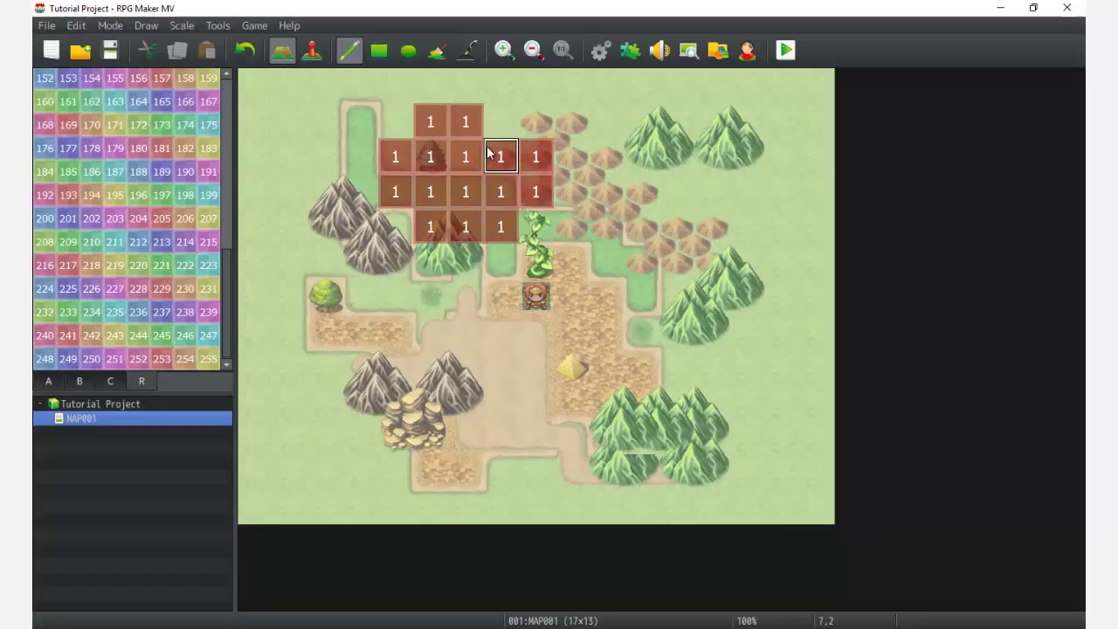
Step: Erase the region 1 cells again from the upper map
left_click(111, 381)
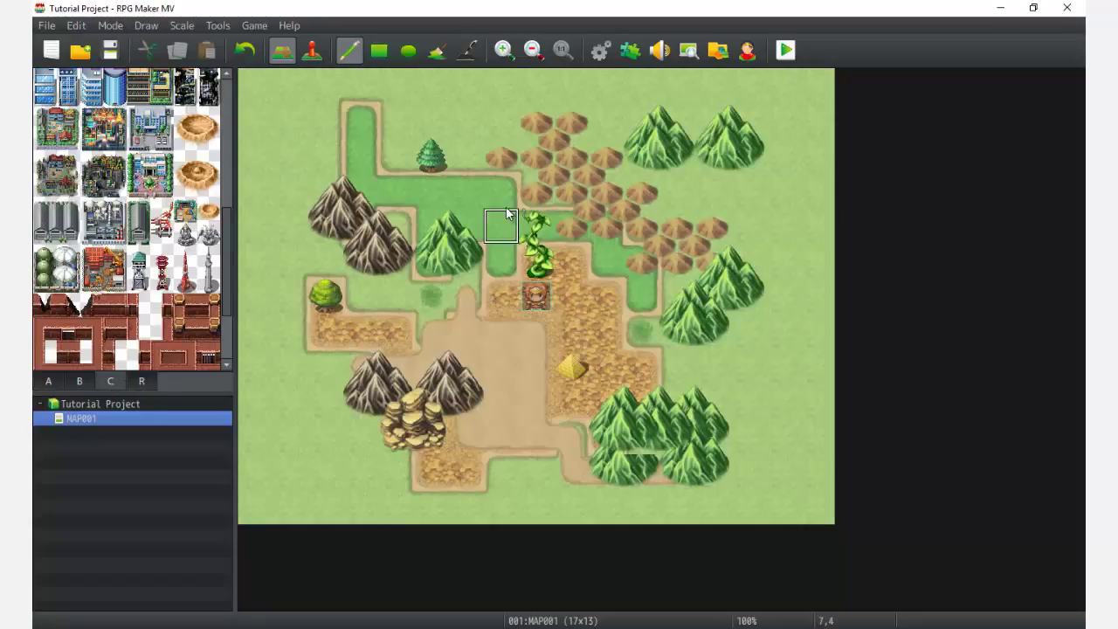
left_click(143, 381)
right_click(498, 132)
mouse_move(394, 117)
left_mouse_down()
mouse_move(559, 224)
mouse_move(428, 227)
mouse_move(381, 165)
mouse_move(503, 122)
mouse_move(430, 155)
left_mouse_up()
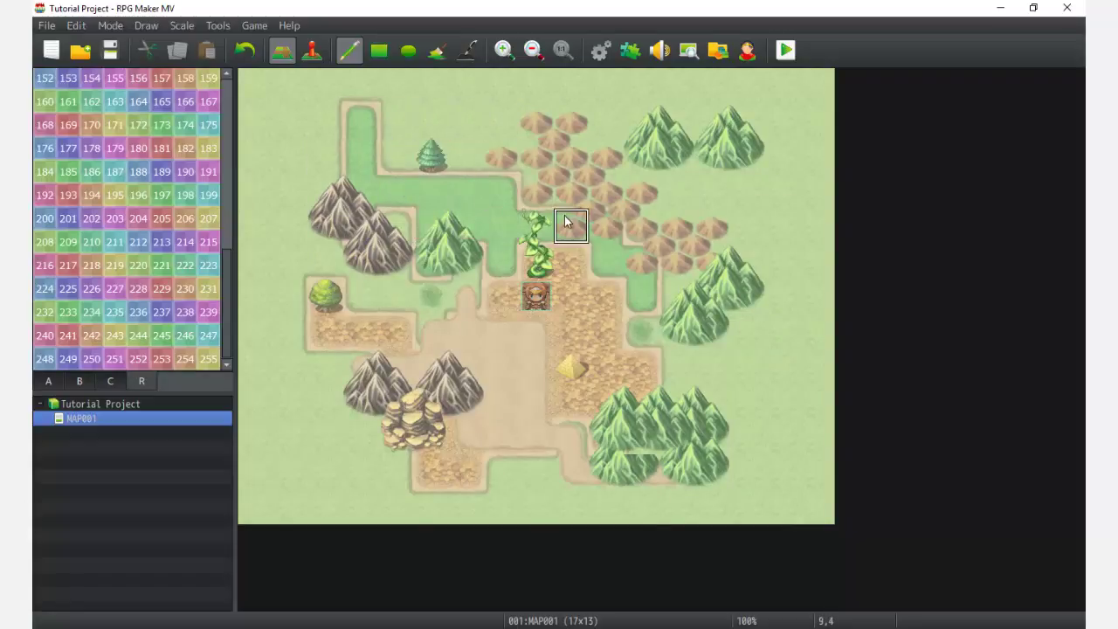
scroll(133, 200, "up", 2)
scroll(131, 198, "up", 6)
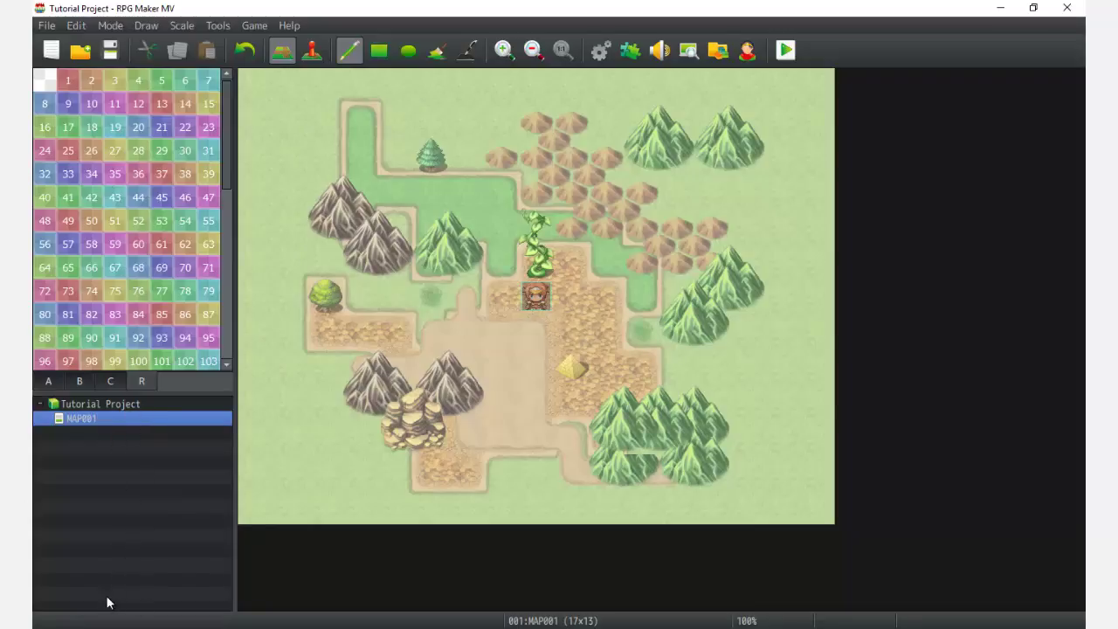
Step: Open and dismiss the context menus of the project root and MAP001
right_click(110, 403)
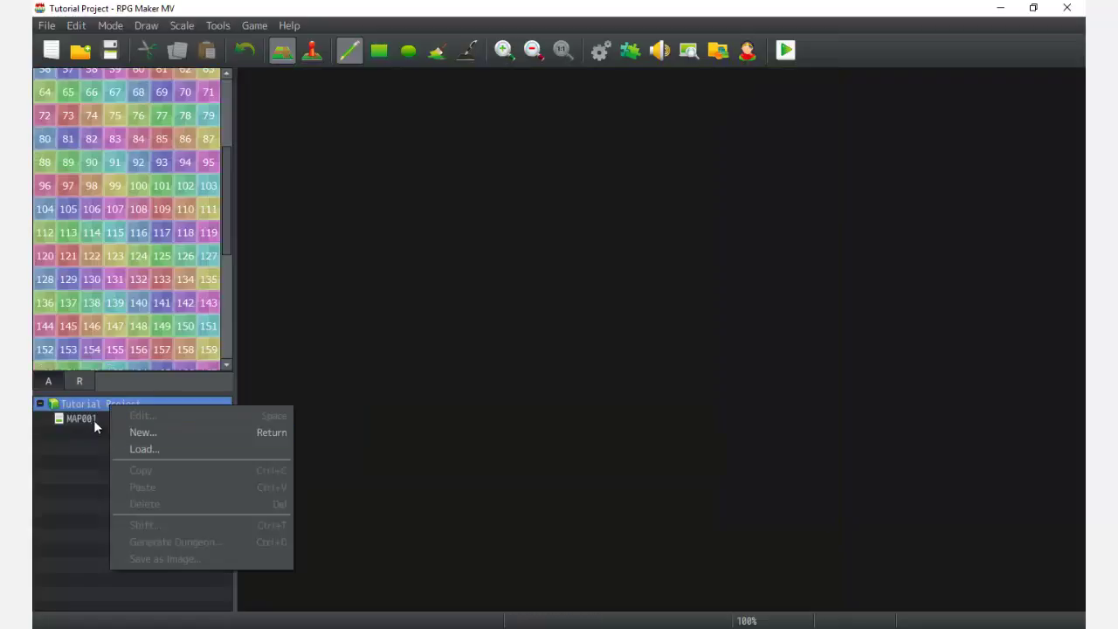
right_click(93, 419)
left_click(74, 453)
right_click(73, 454)
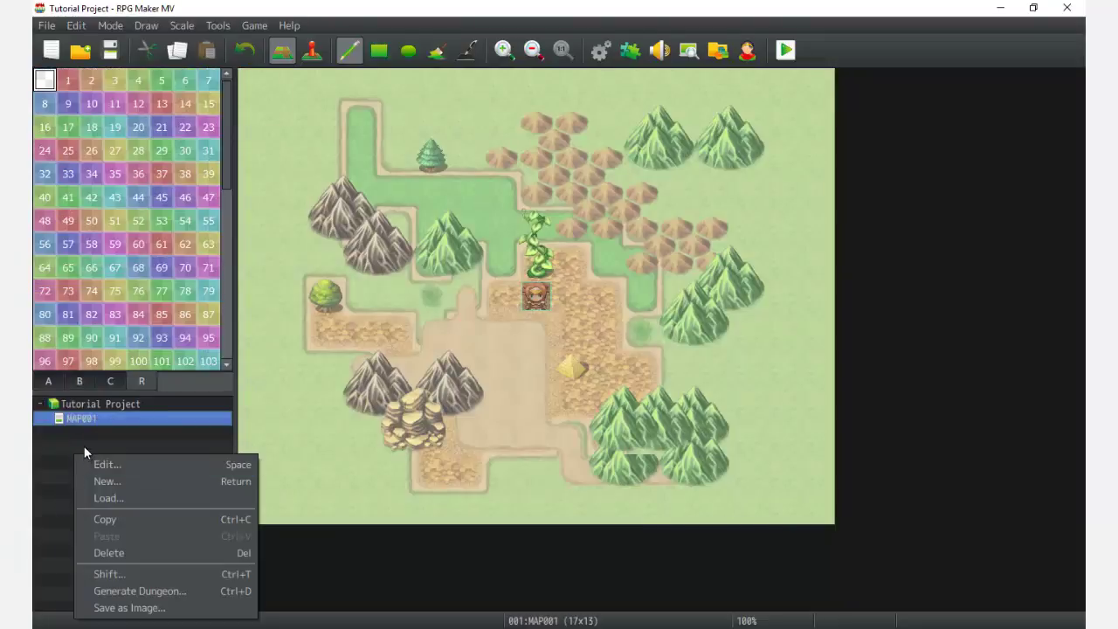
right_click(83, 443)
right_click(87, 417)
left_click(64, 431)
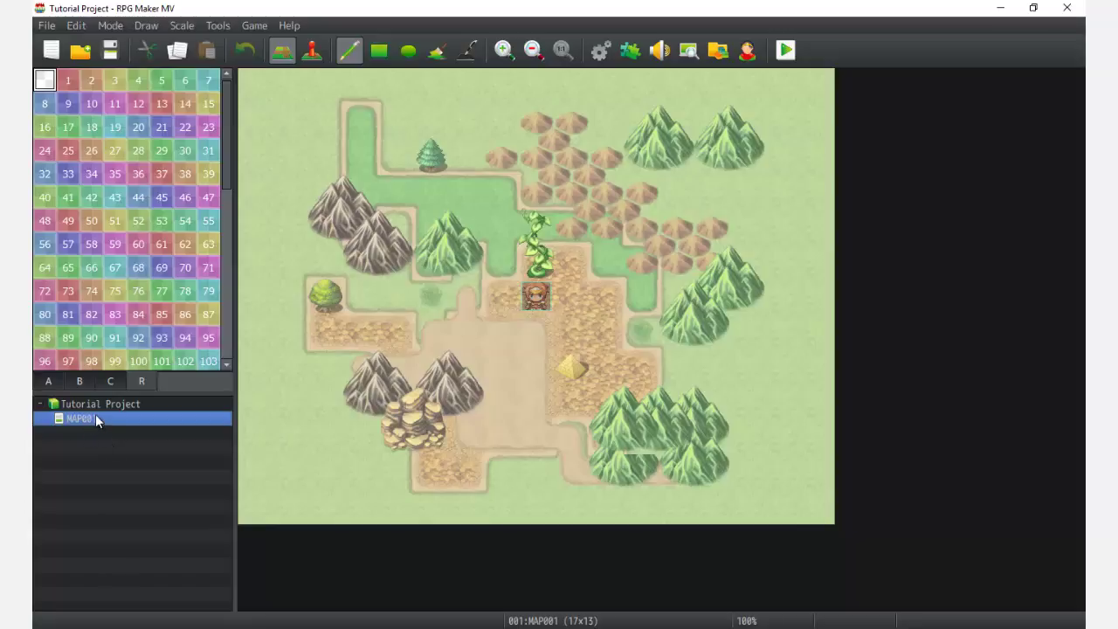
Step: Review both context menus again without choosing anything, leaving Tutorial Project selected
right_click(94, 406)
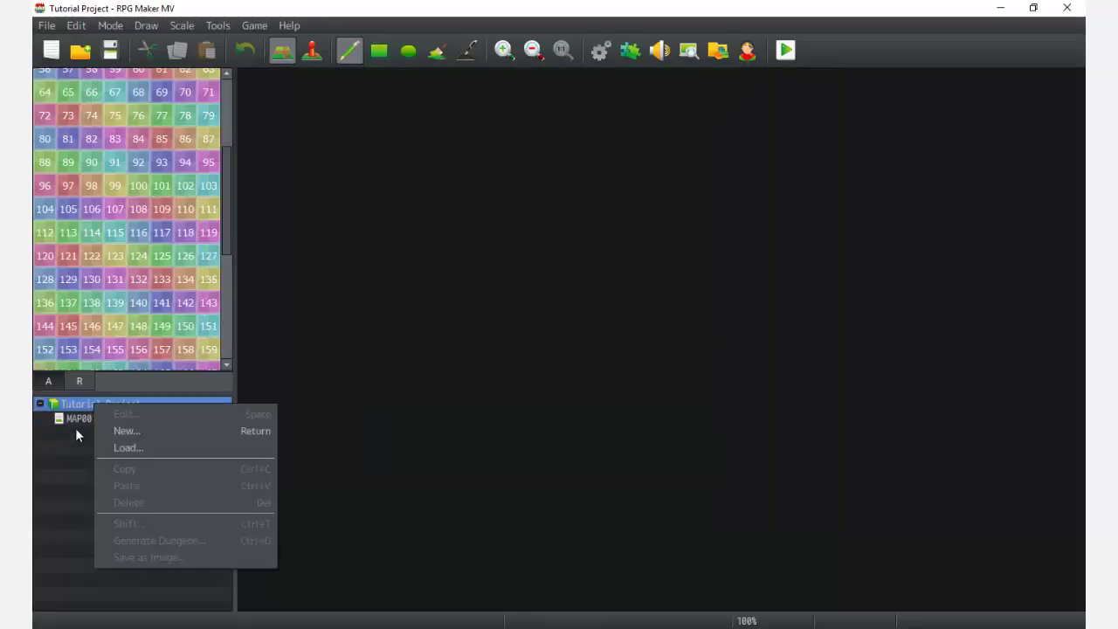
left_click(69, 420)
right_click(74, 417)
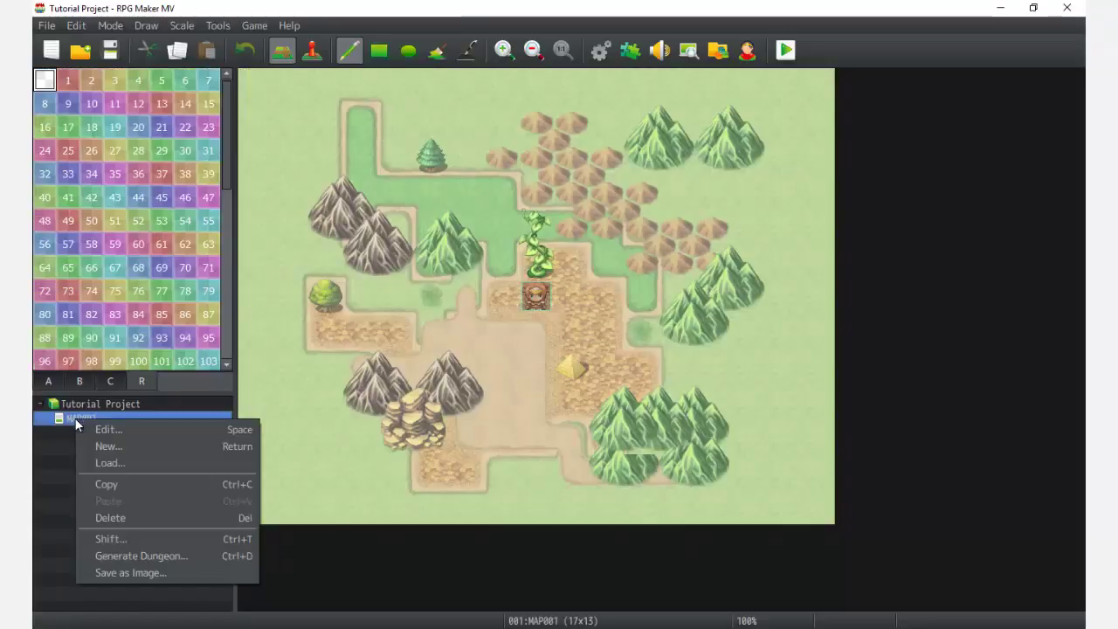
left_click(67, 441)
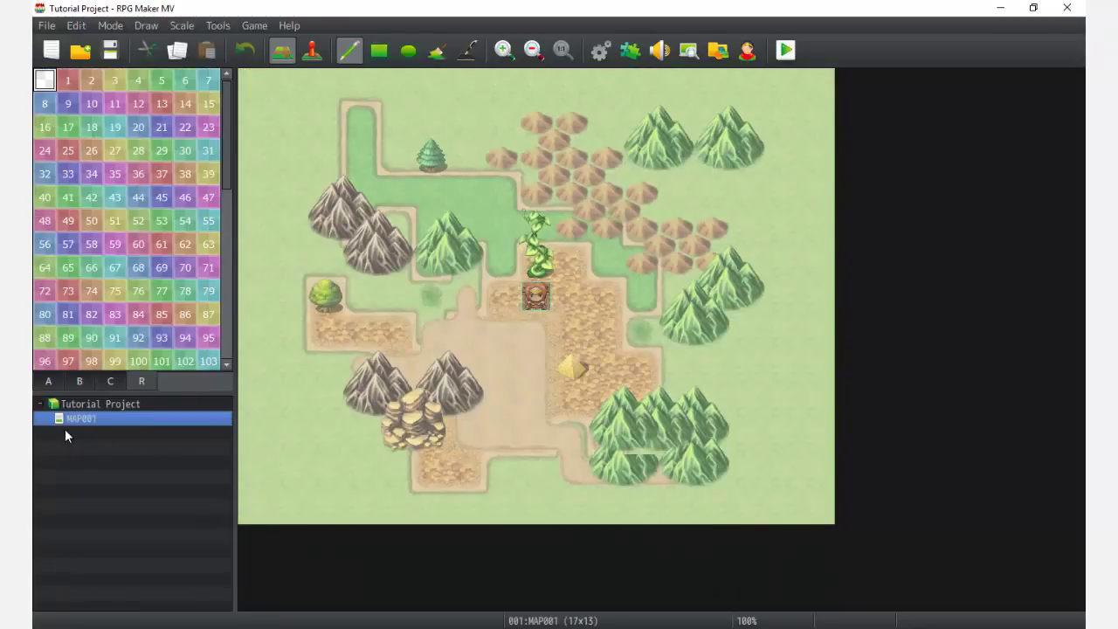
right_click(94, 419)
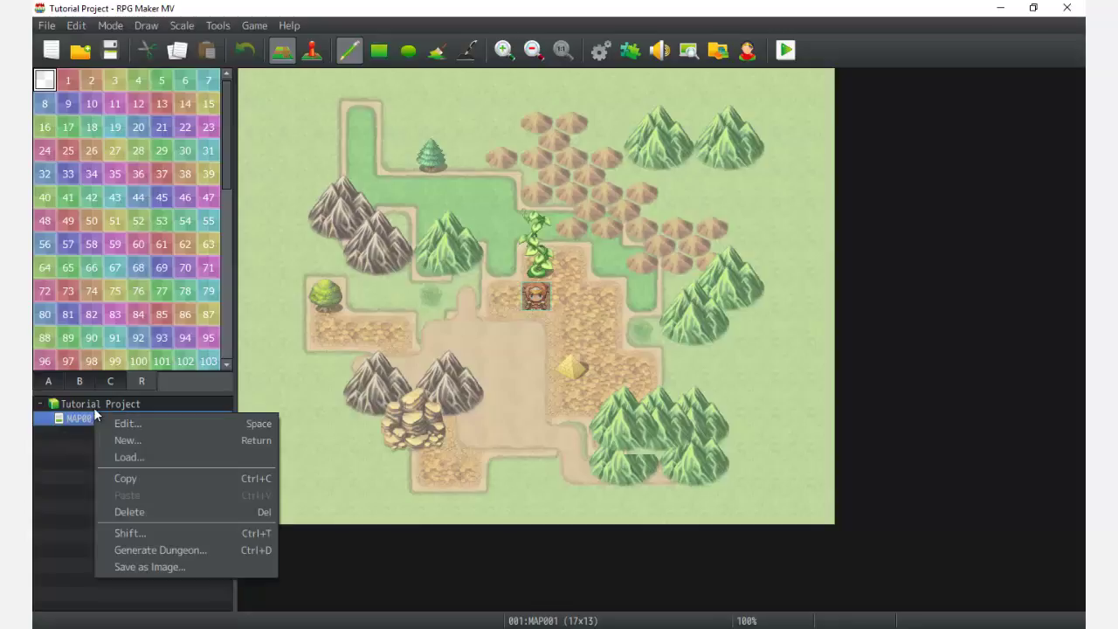
left_click(92, 404)
left_click(79, 418)
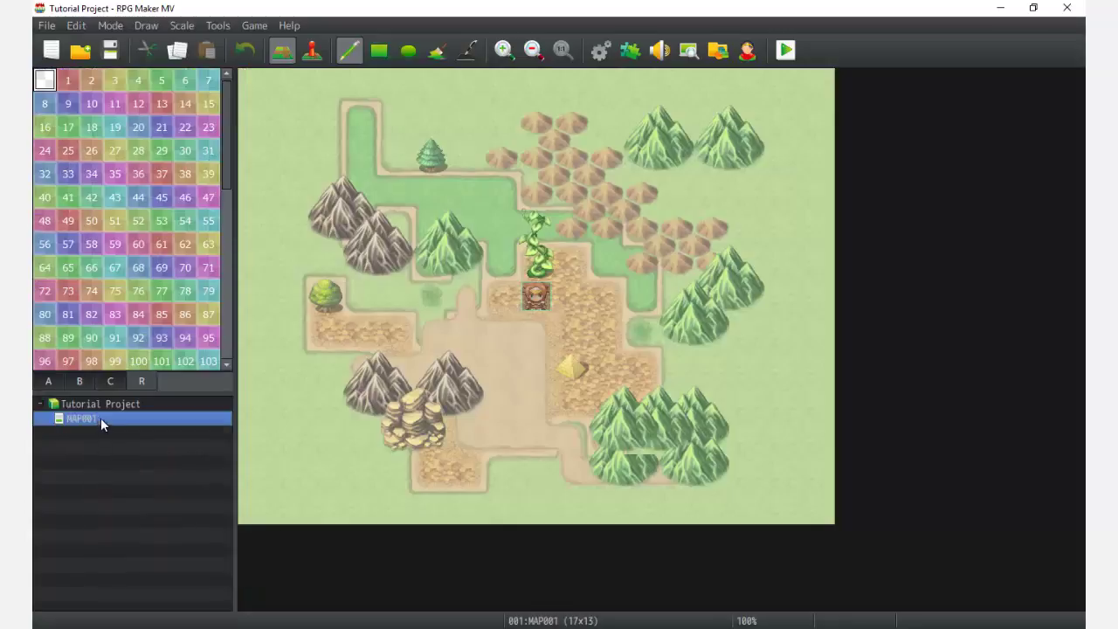
right_click(98, 408)
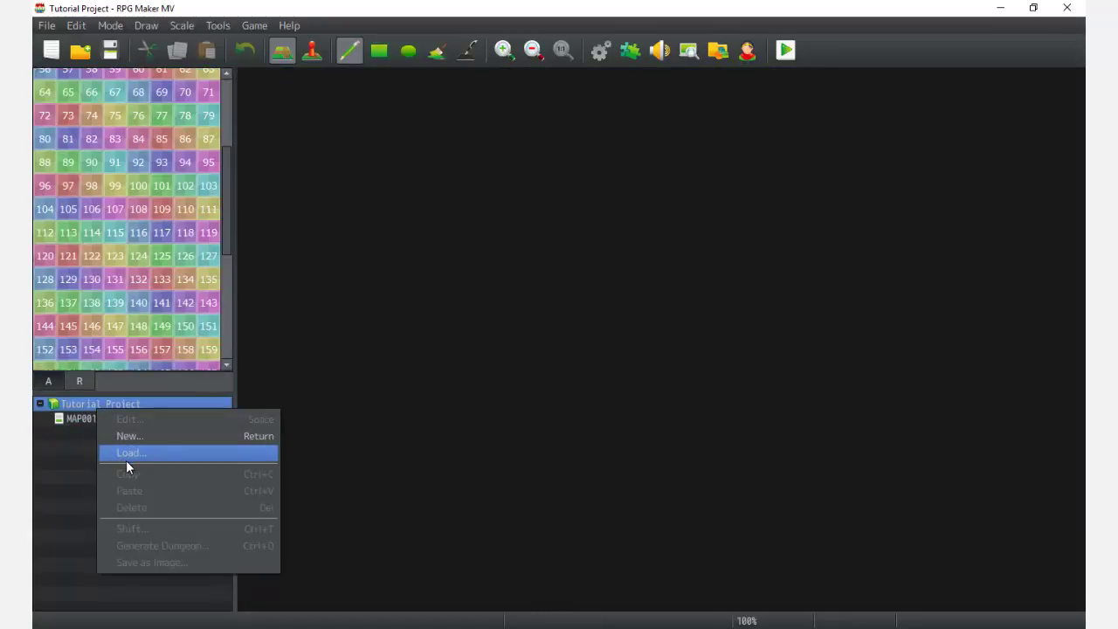
left_click(62, 464)
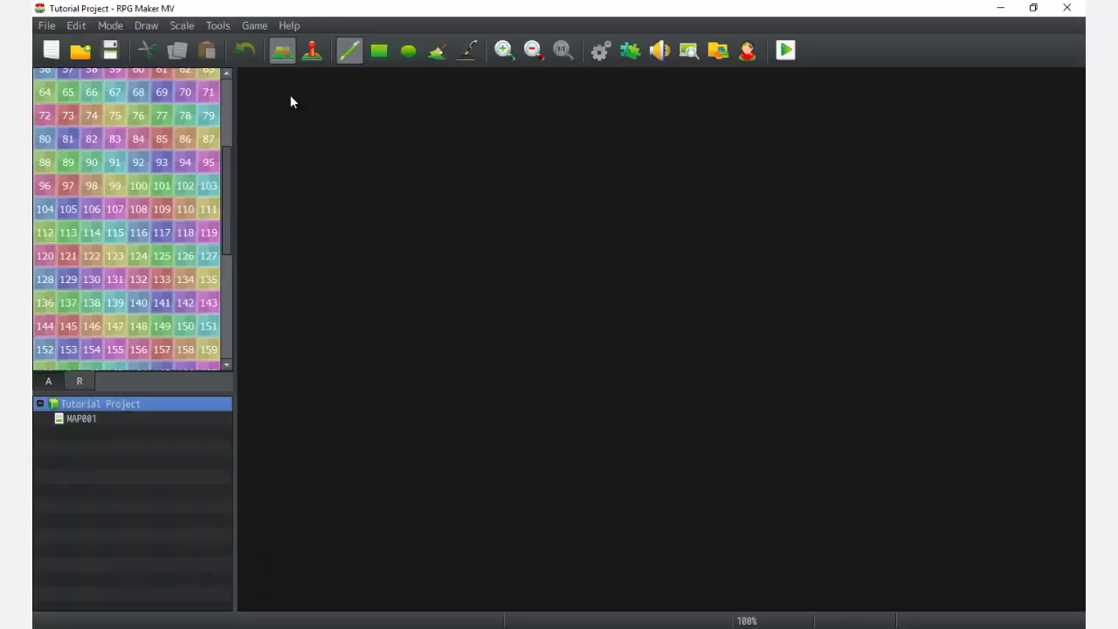
Step: Browse the Game, Help, Tools and File menus, ending on the Edit menu
left_click(256, 29)
mouse_move(230, 30)
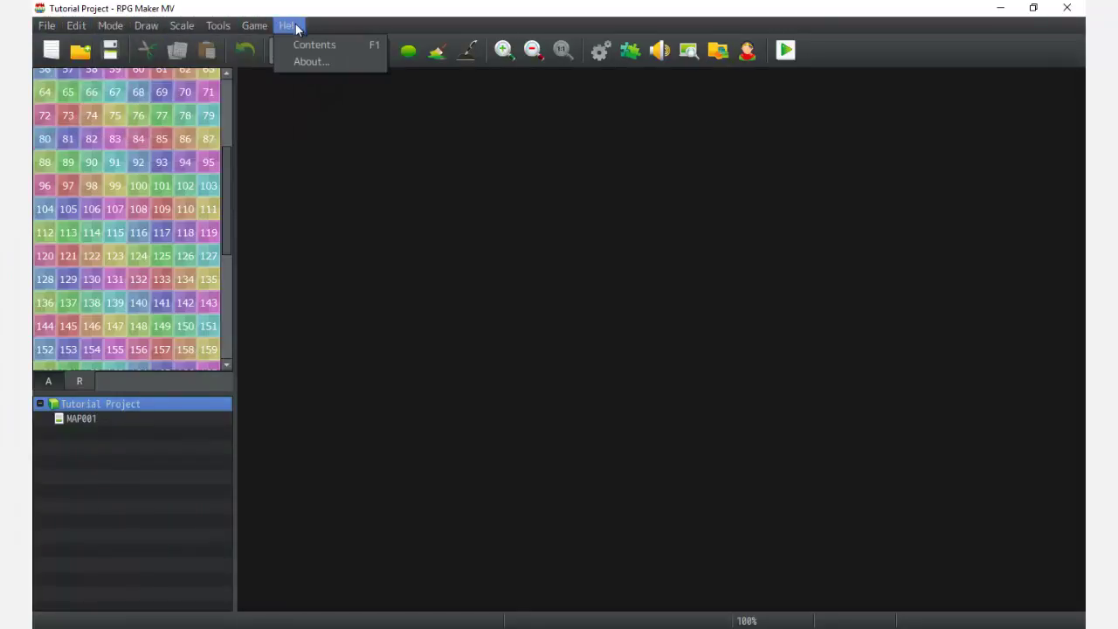
mouse_move(65, 42)
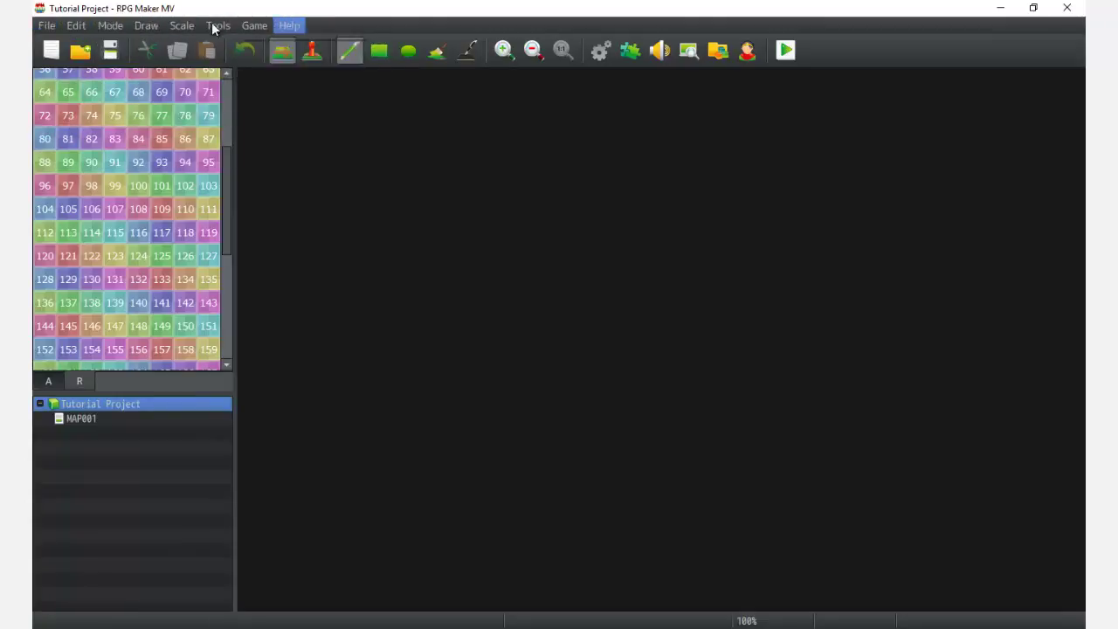
mouse_move(110, 25)
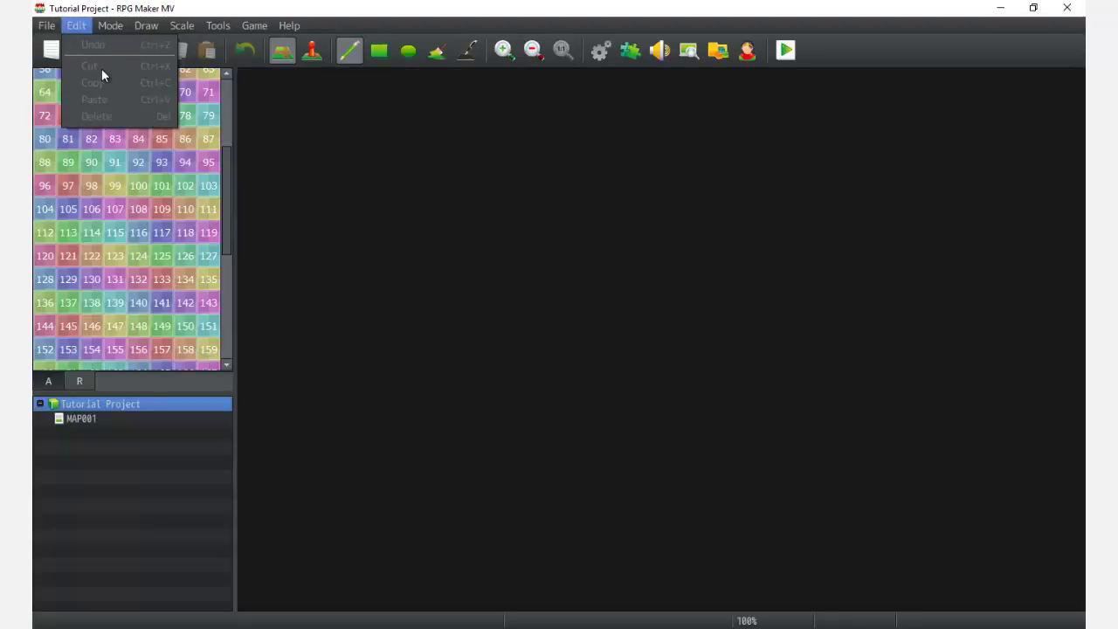
Step: Reopen MAP001, toggling to event mode and back to map drawing
left_click(85, 418)
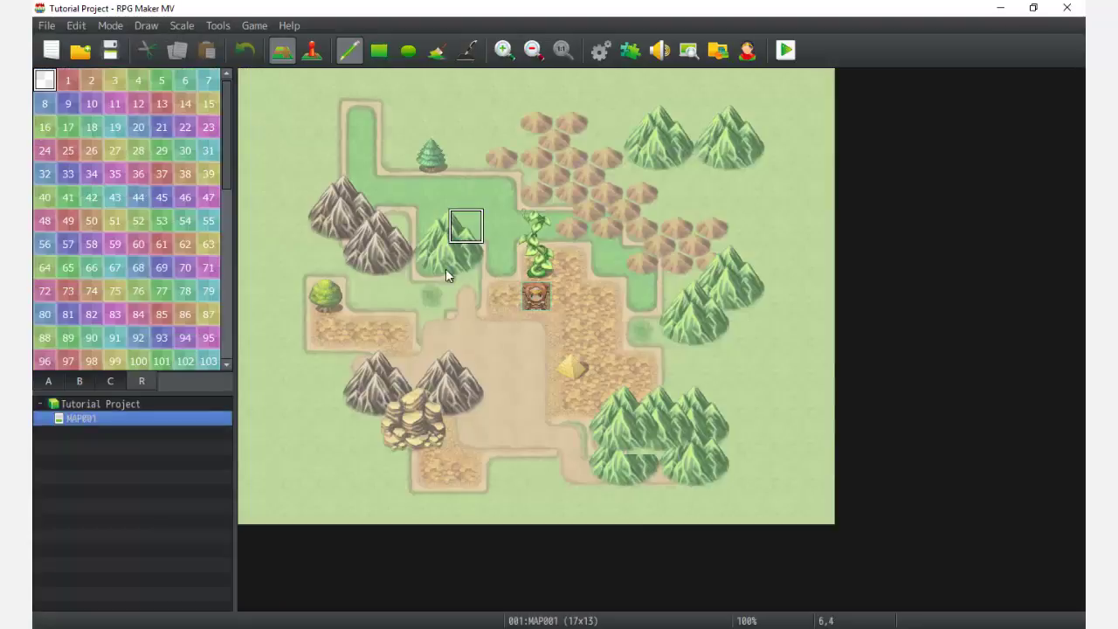
left_click(312, 50)
left_click(282, 50)
left_click(97, 400)
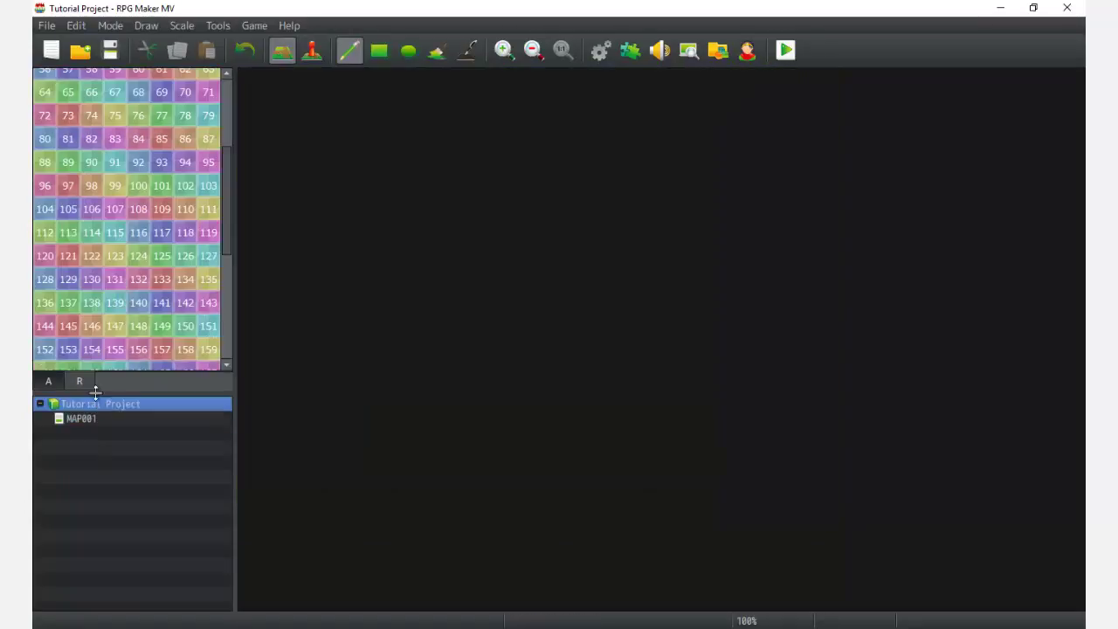
left_click(78, 419)
Step: Paint two columns of building tiles from sheet B mid-map, then undo them
left_click(79, 381)
left_click(115, 254)
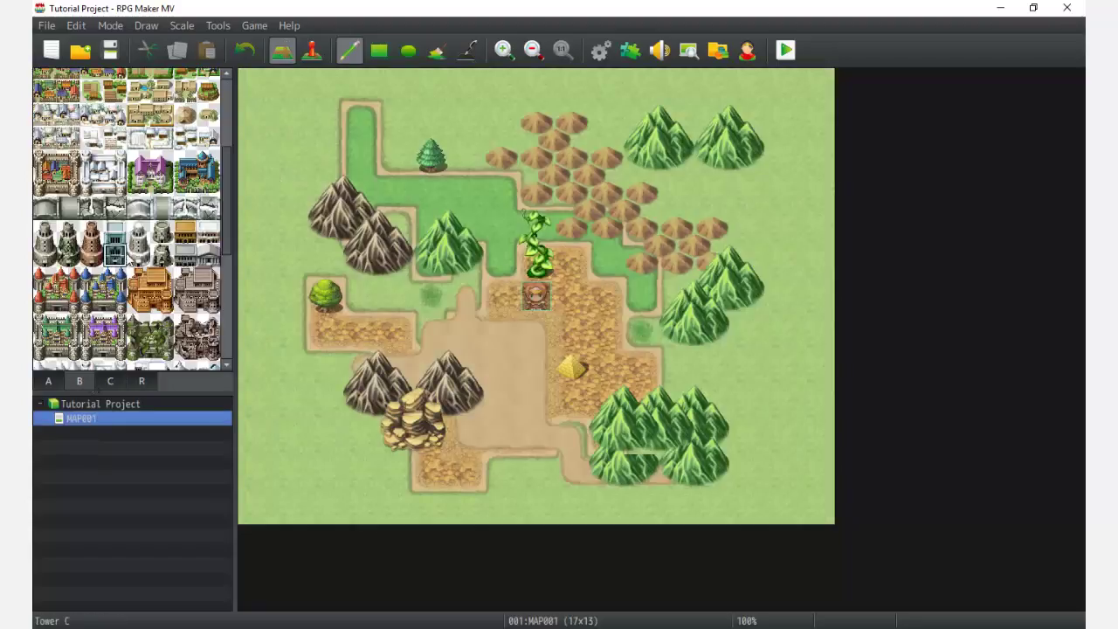
mouse_move(500, 191)
left_mouse_down()
mouse_move(536, 332)
mouse_move(535, 227)
left_mouse_up()
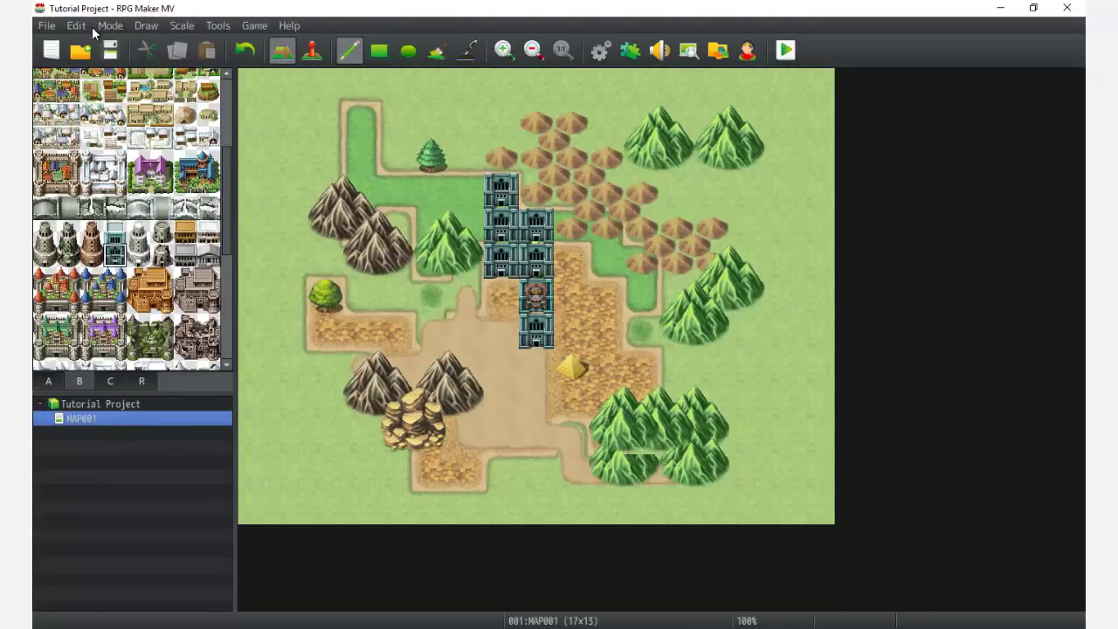
left_click(88, 27)
left_click(83, 50)
Step: Check the Edit menu and the Mode list, keeping map mode
left_click(76, 26)
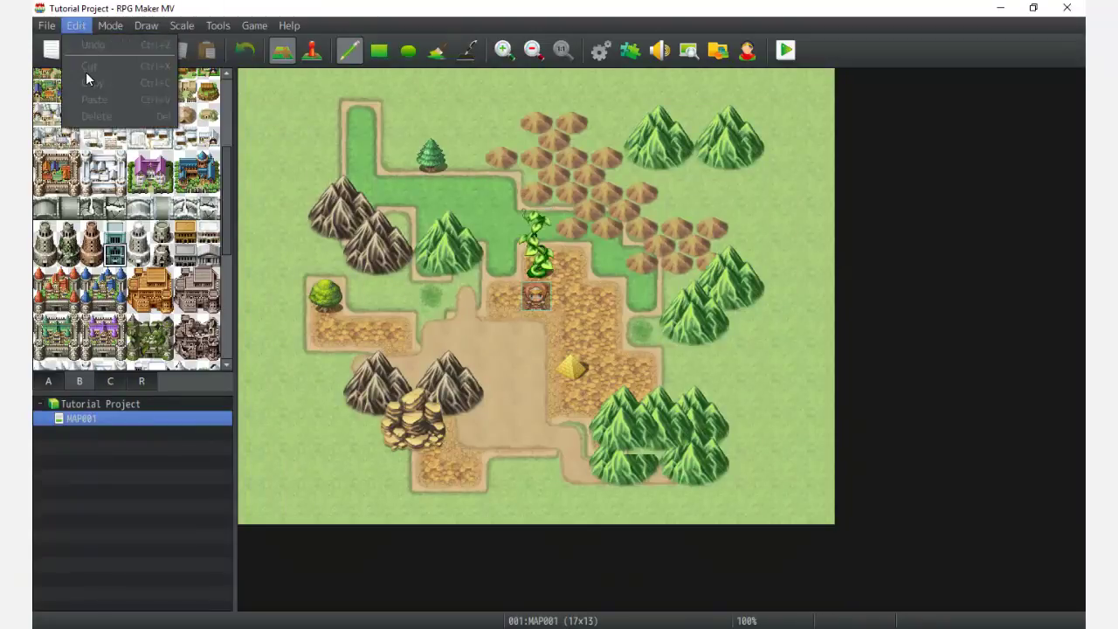
left_click(242, 98)
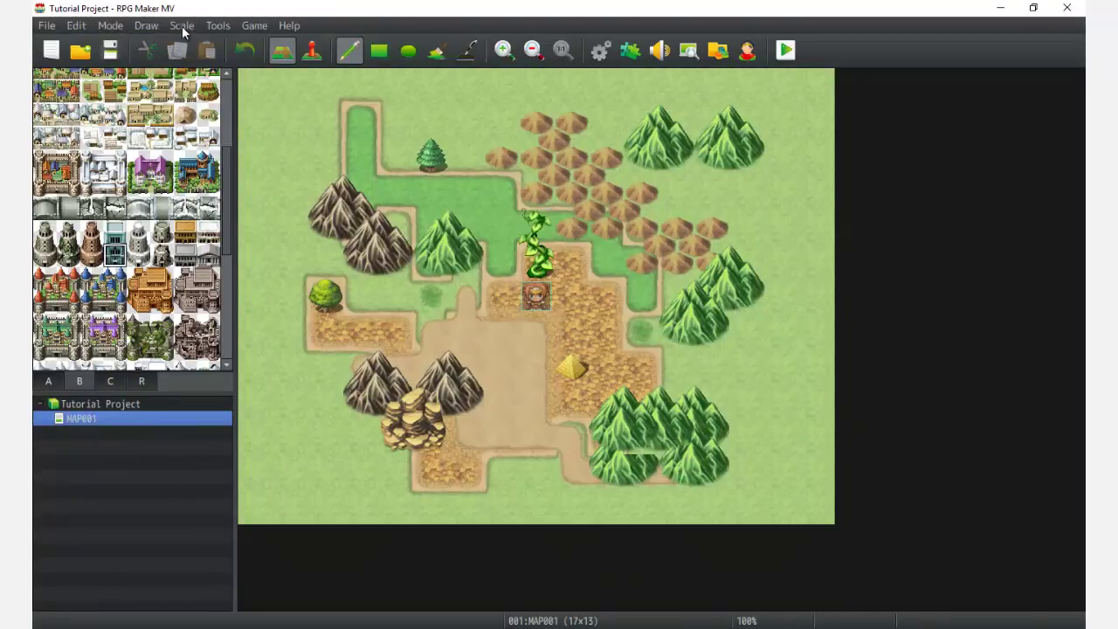
left_click(122, 26)
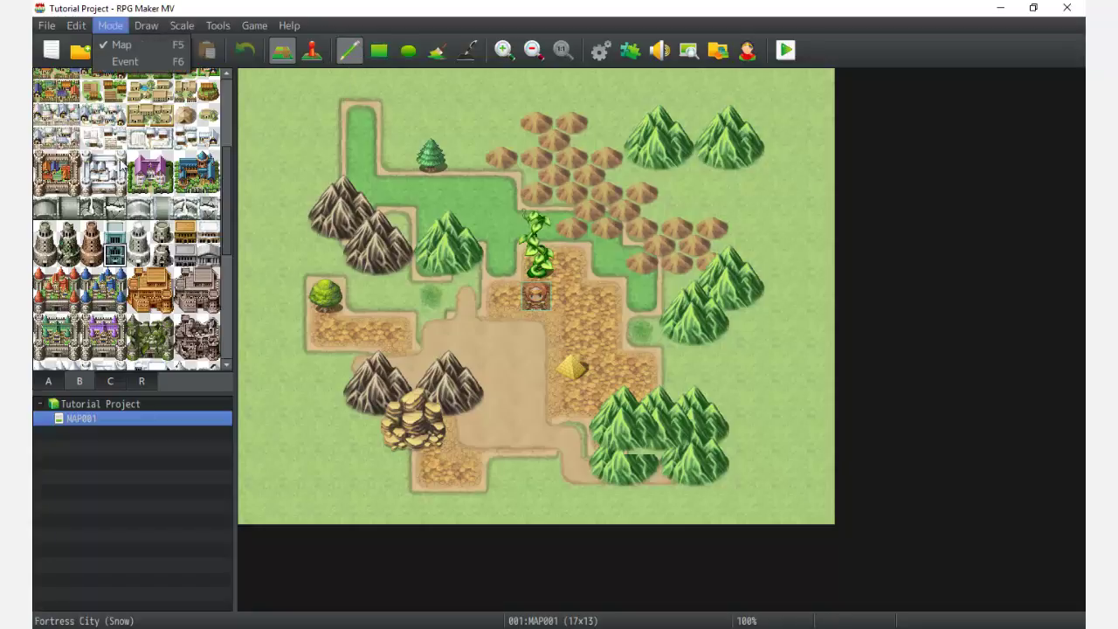
left_click(101, 40)
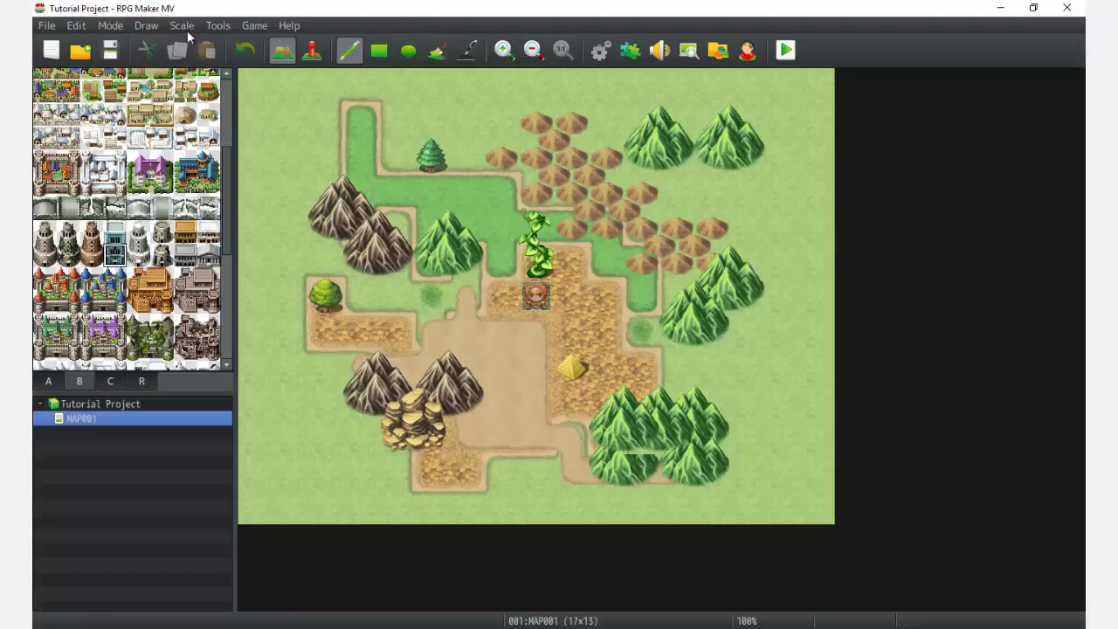
Step: In Event mode, select the map tile at 12,6
left_click(311, 50)
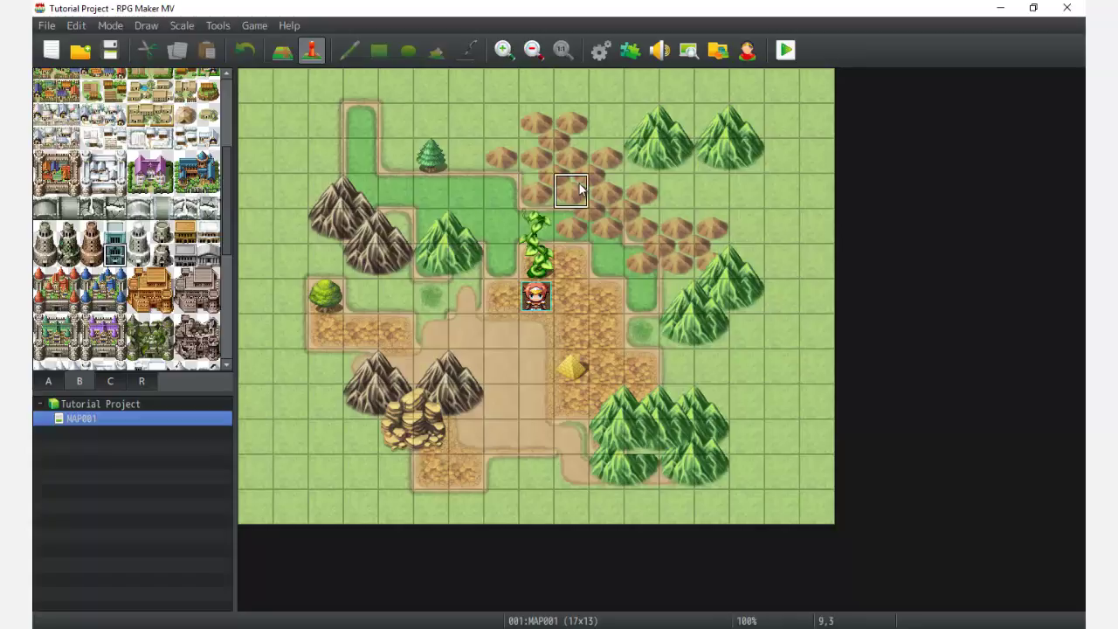
left_click(642, 401)
left_click(667, 305)
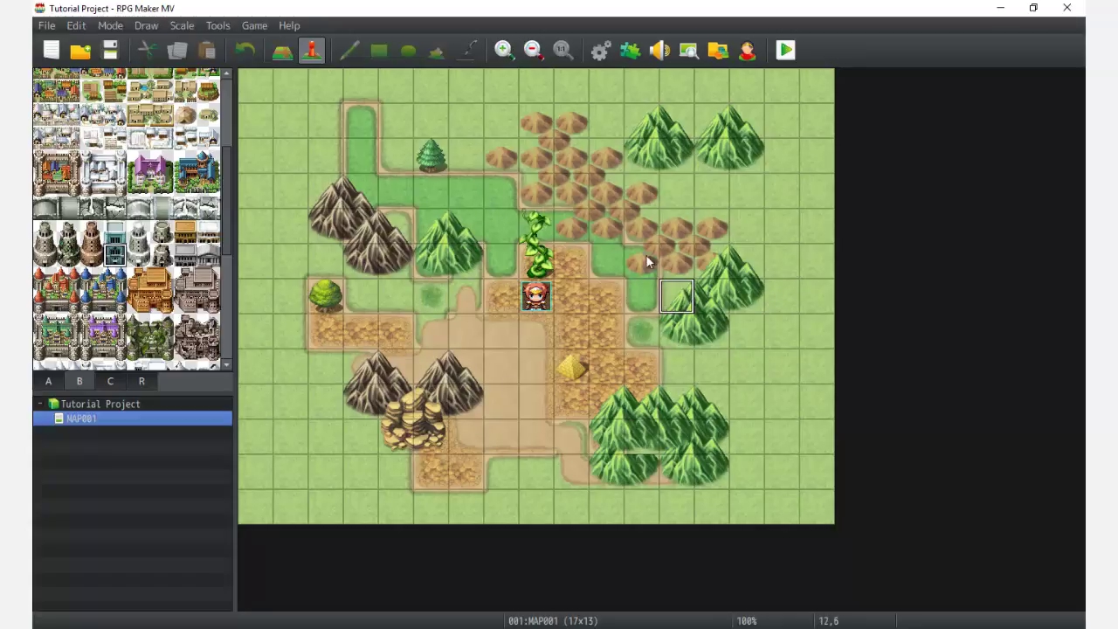
Step: Stamp the 2x2 purple house beside the pine tree, then undo it
left_click(282, 50)
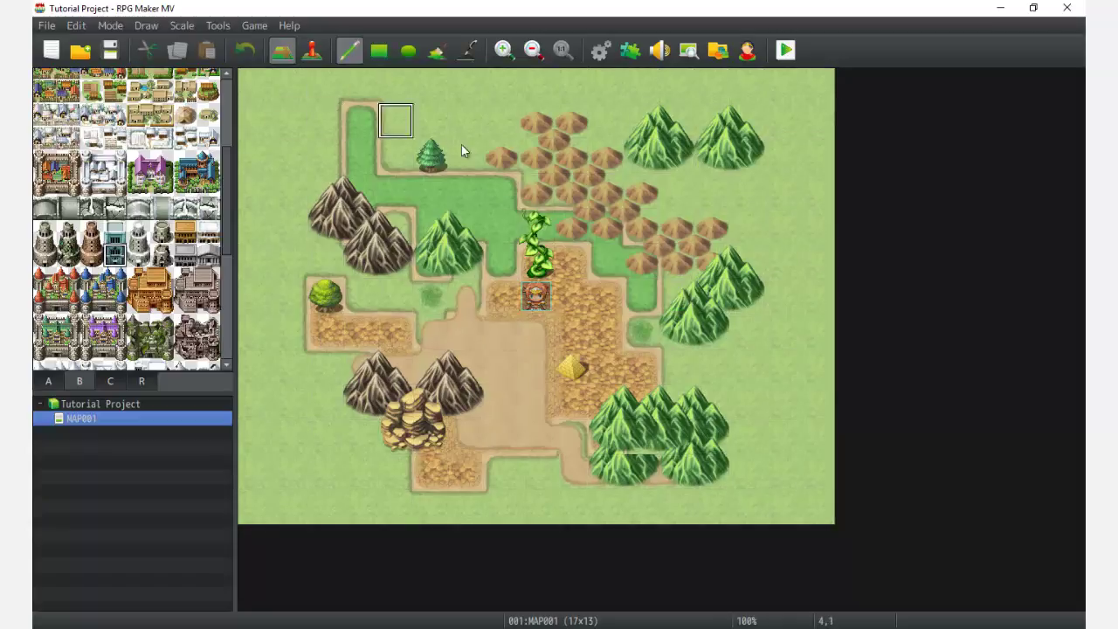
left_click_drag(139, 162, 162, 184)
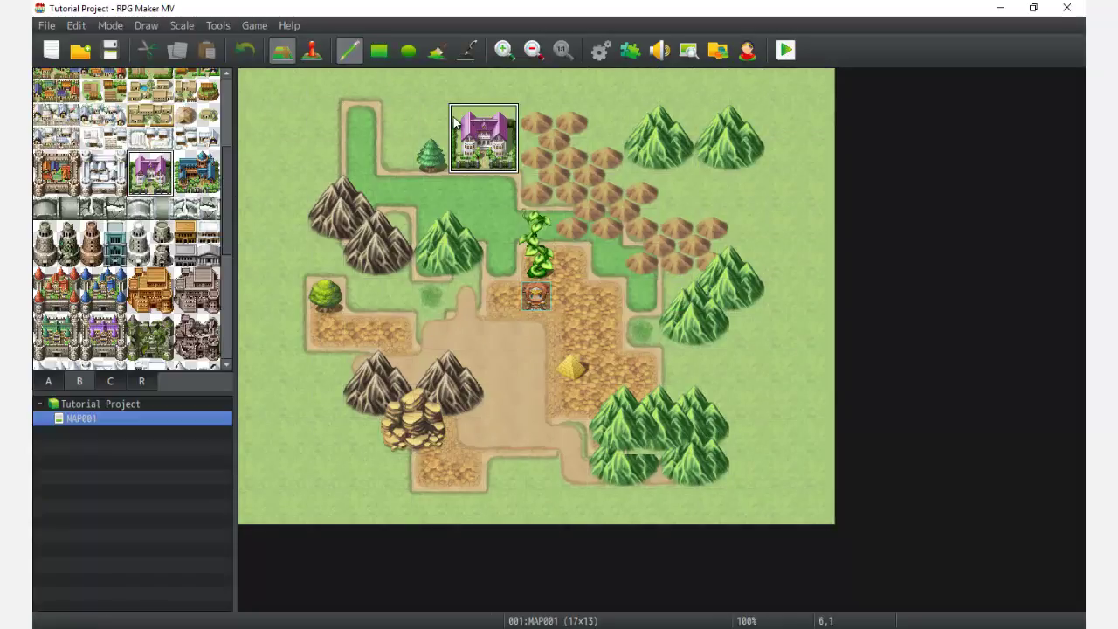
left_click(453, 122)
key("ctrl+z")
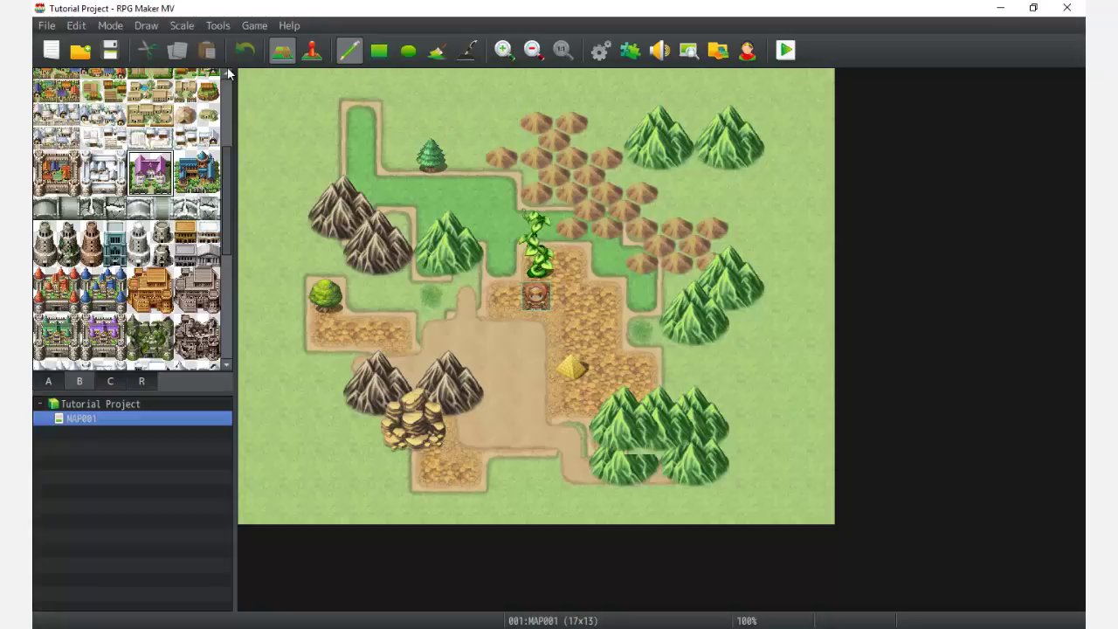
Step: Select tile 7,4 in Event mode, then return to Map mode
left_click(311, 50)
left_click(497, 209)
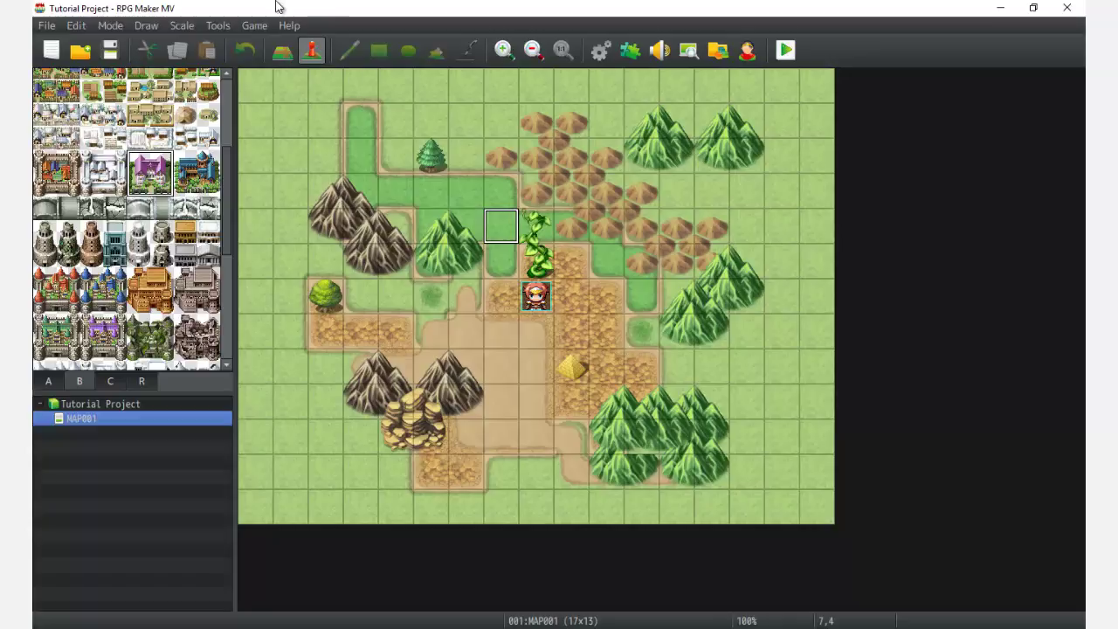
left_click(282, 53)
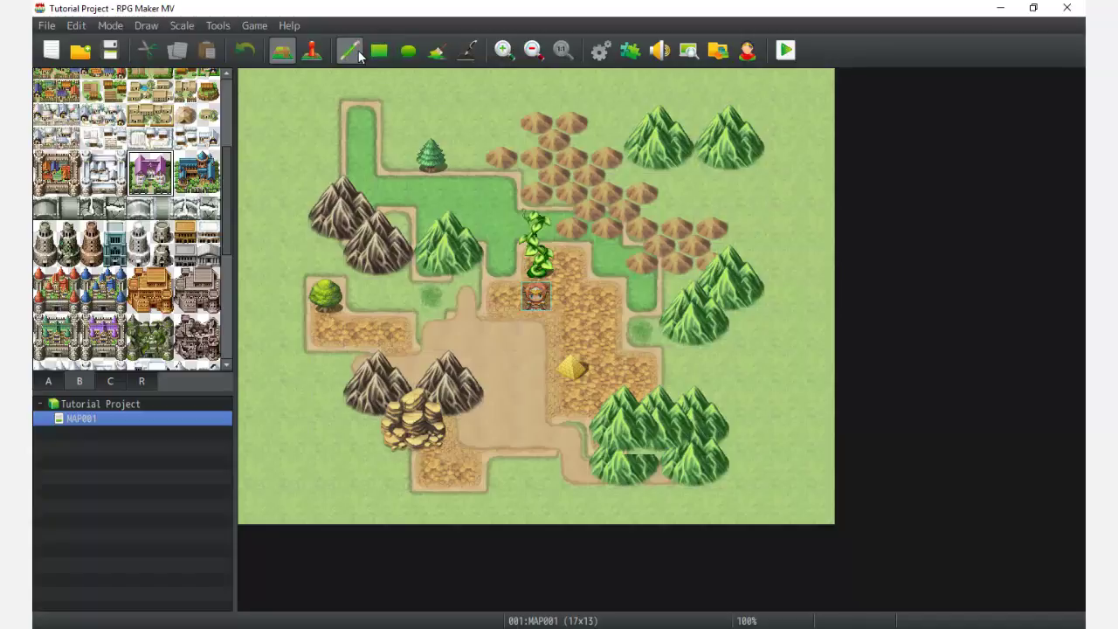
Step: Paint conifer forest over the top-left, west side and top hills, plus a rectangle row along the bottom
left_click(54, 382)
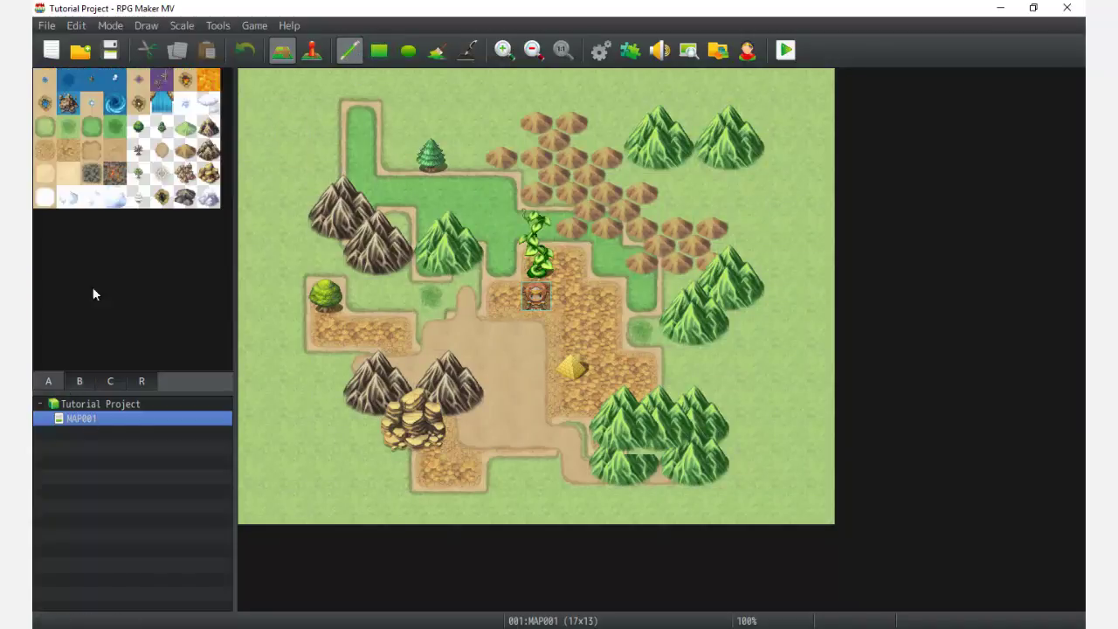
left_click(114, 130)
left_click(138, 127)
mouse_move(319, 117)
left_mouse_down()
mouse_move(355, 145)
mouse_move(357, 118)
mouse_move(289, 219)
mouse_move(337, 336)
left_mouse_up()
left_click_drag(612, 292, 646, 297)
left_click_drag(572, 330, 501, 330)
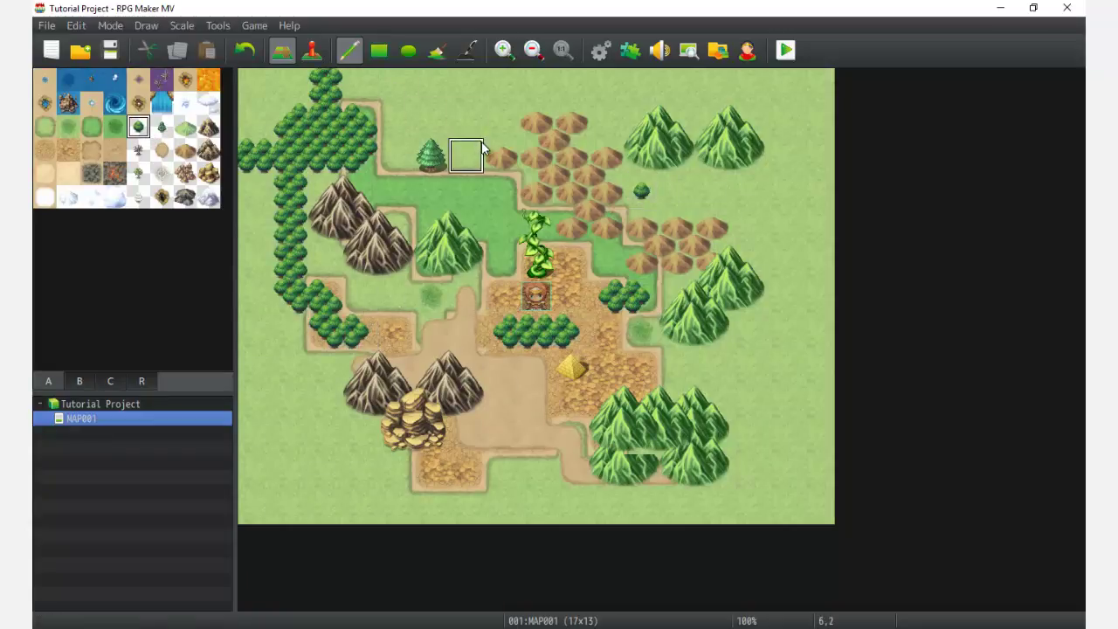
left_click_drag(466, 119, 571, 191)
left_click(369, 54)
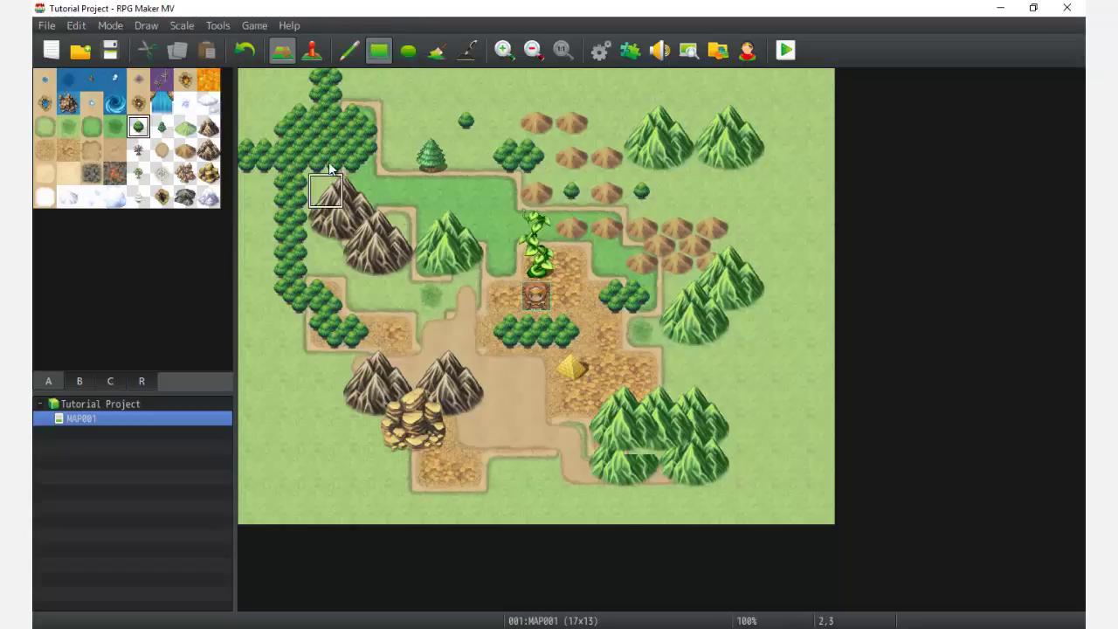
mouse_move(324, 469)
left_mouse_down()
mouse_move(603, 328)
mouse_move(696, 350)
mouse_move(719, 503)
mouse_move(717, 285)
mouse_move(743, 496)
mouse_move(749, 489)
left_mouse_up()
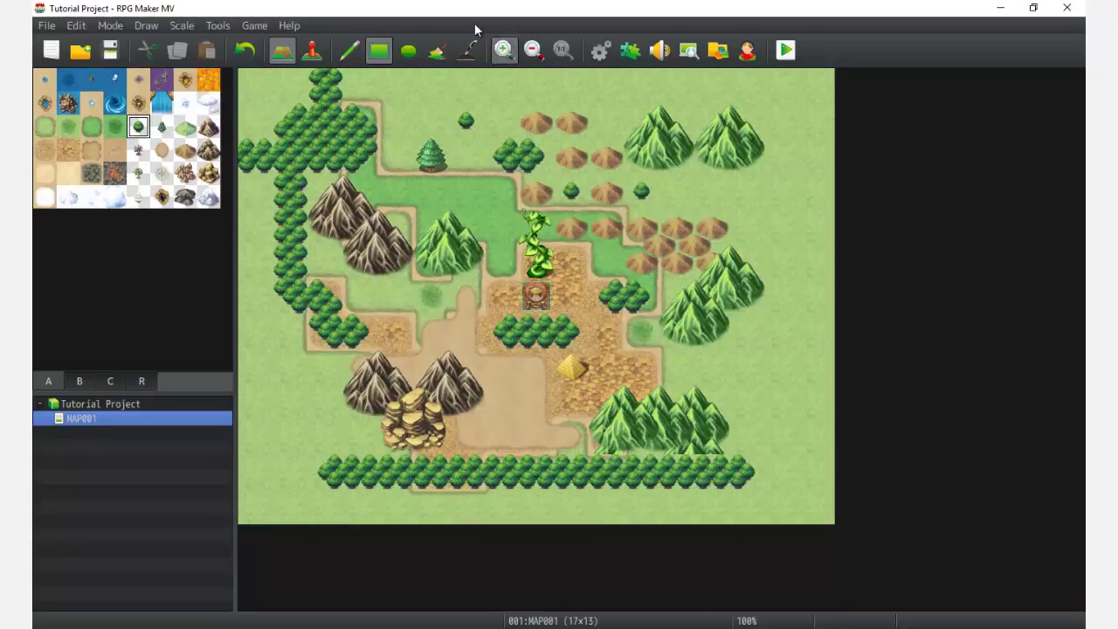
Step: Replace a trial forest ellipse with a large grass ellipse over the map centre
left_click(412, 50)
left_click_drag(349, 165, 597, 372)
key("ctrl+z")
left_click(89, 124)
left_click_drag(382, 105, 684, 417)
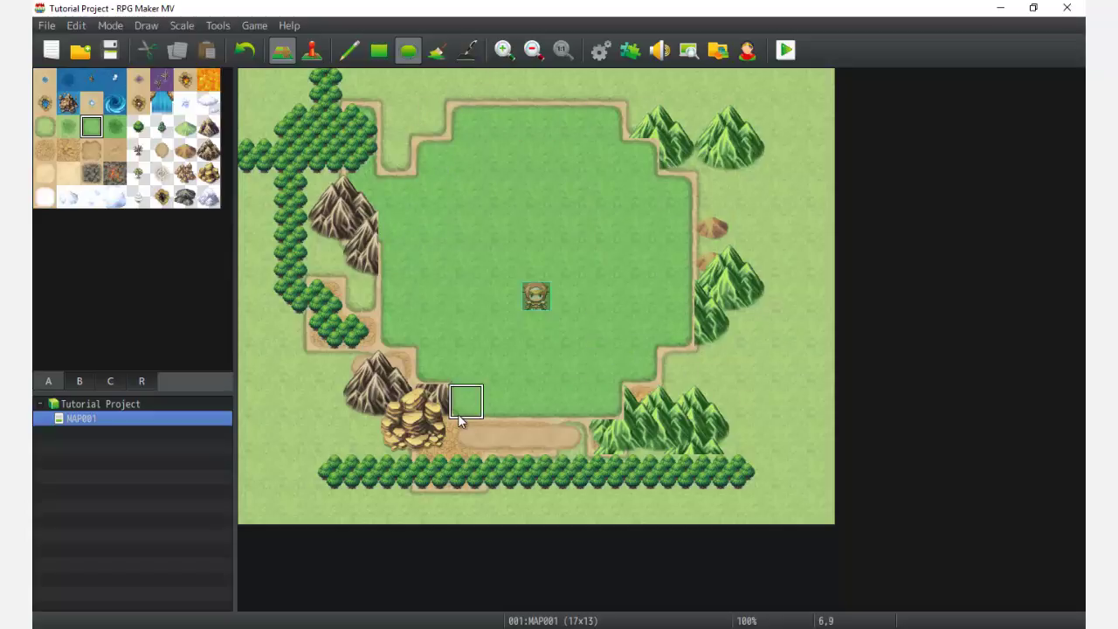
left_click(311, 50)
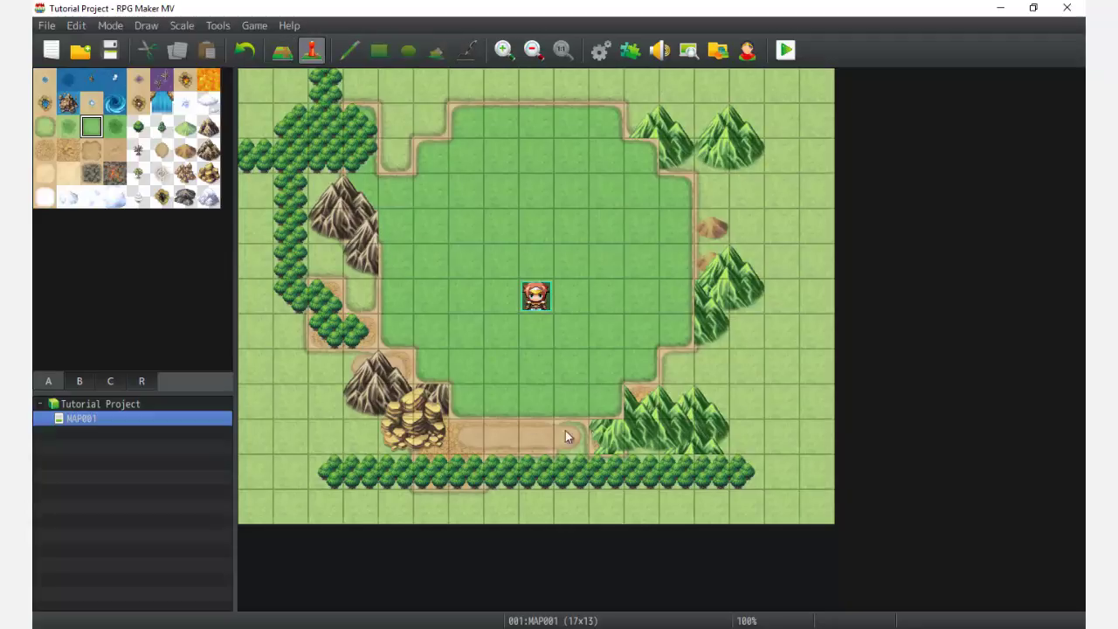
left_click(282, 48)
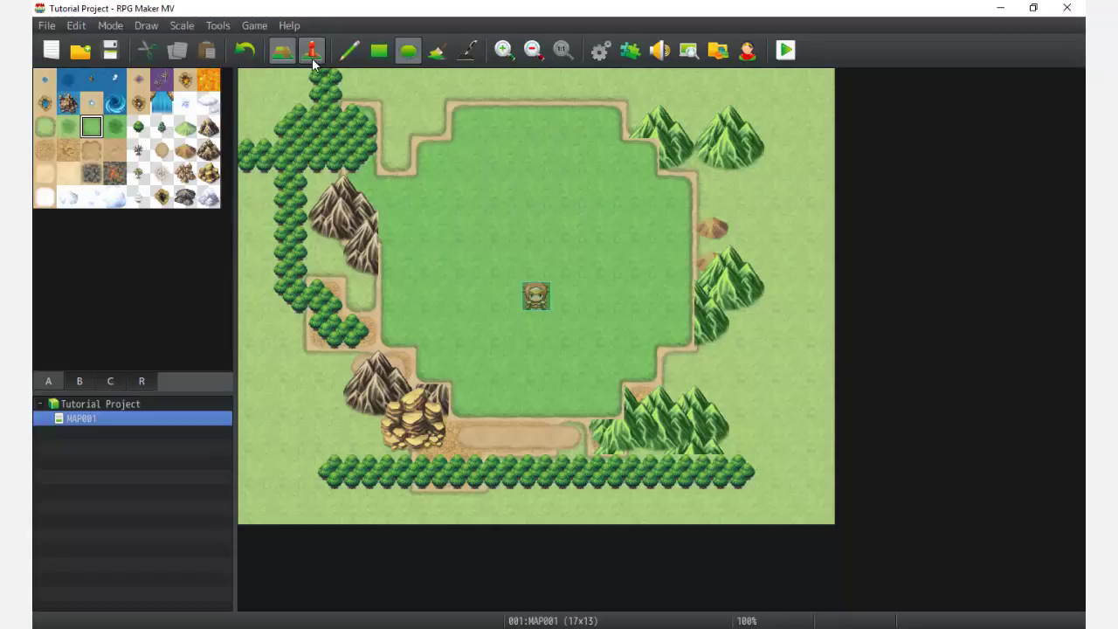
left_click(313, 60)
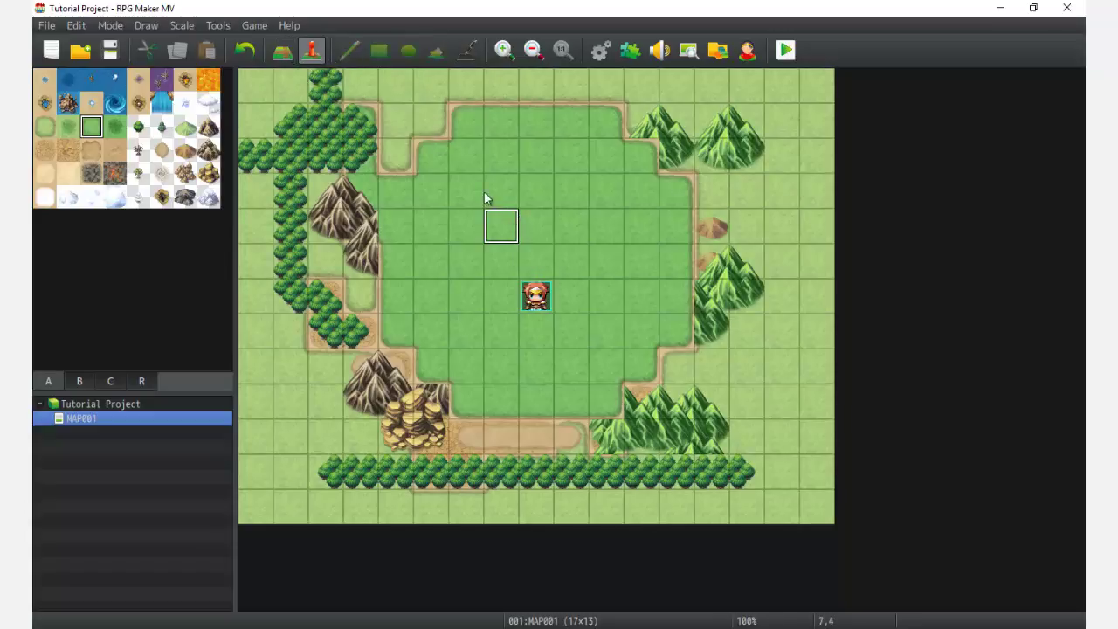
left_click(283, 51)
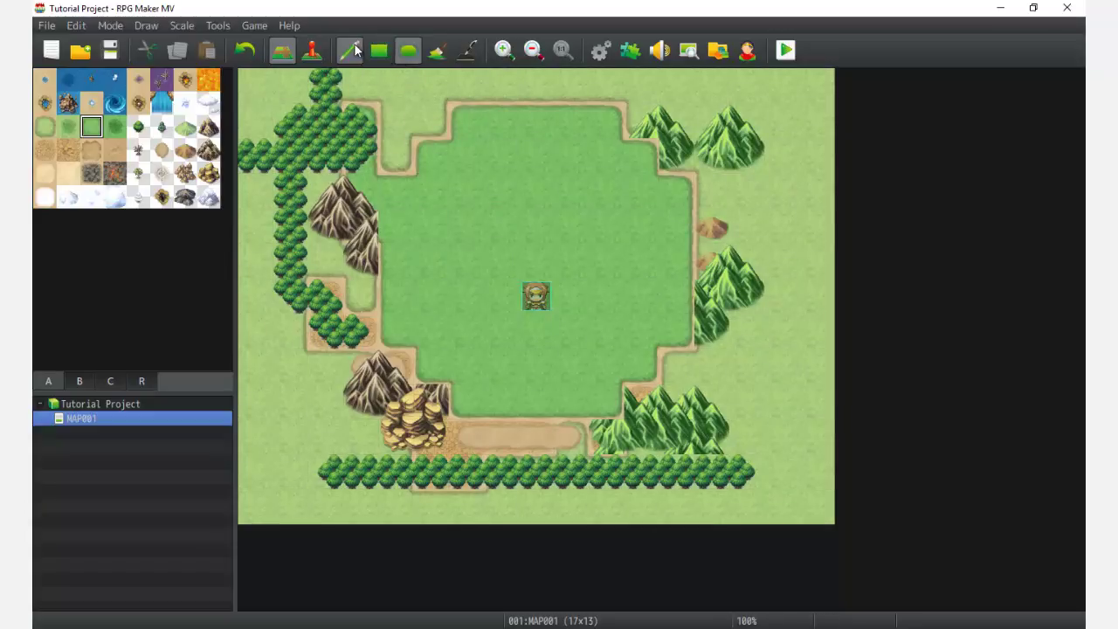
Step: Undo the grass ellipse, then try dark-grass and dirt flood fills, undoing each
left_click(244, 50)
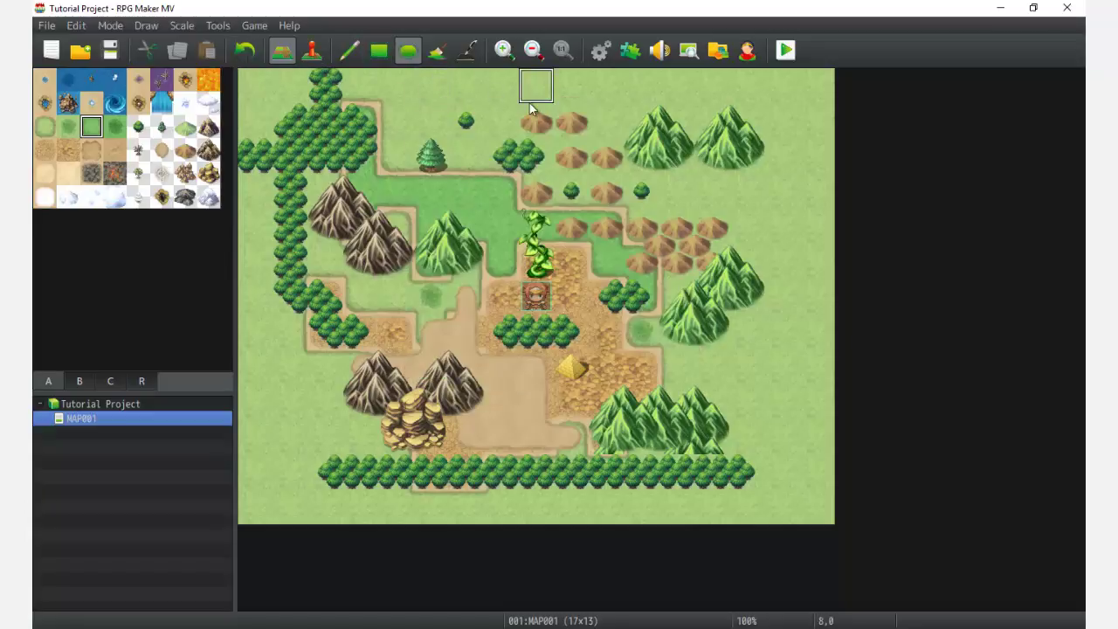
left_click(436, 50)
left_click(446, 94)
key("ctrl+z")
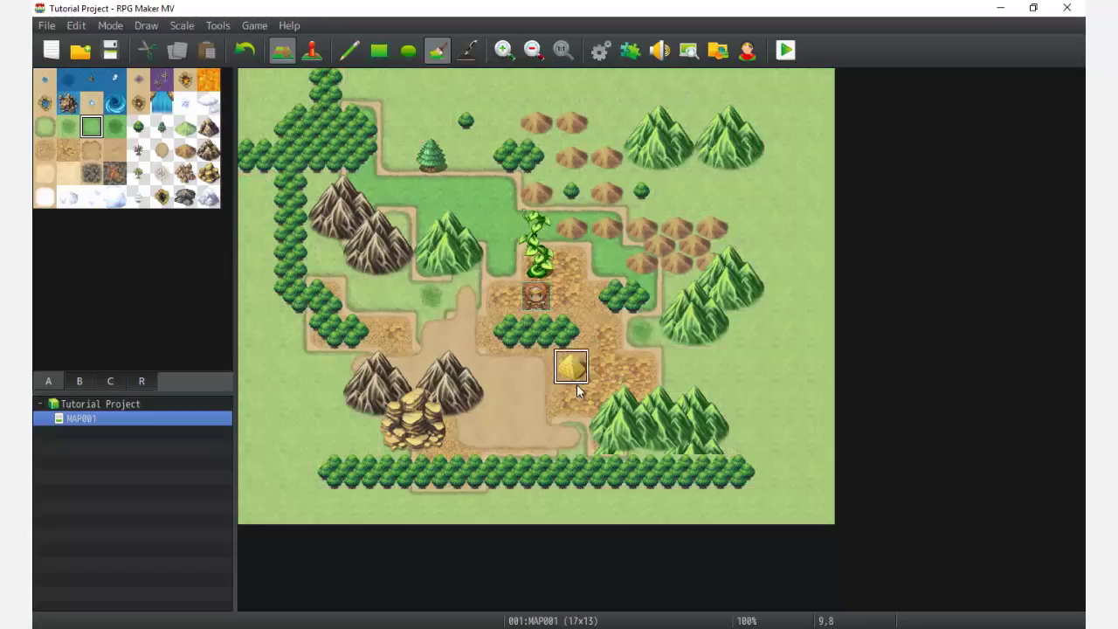
left_click(531, 415)
key("ctrl+z")
Step: Turn tile 6,7 into grass and test fills on the outer area and bottom trees, undoing them
left_click(466, 339)
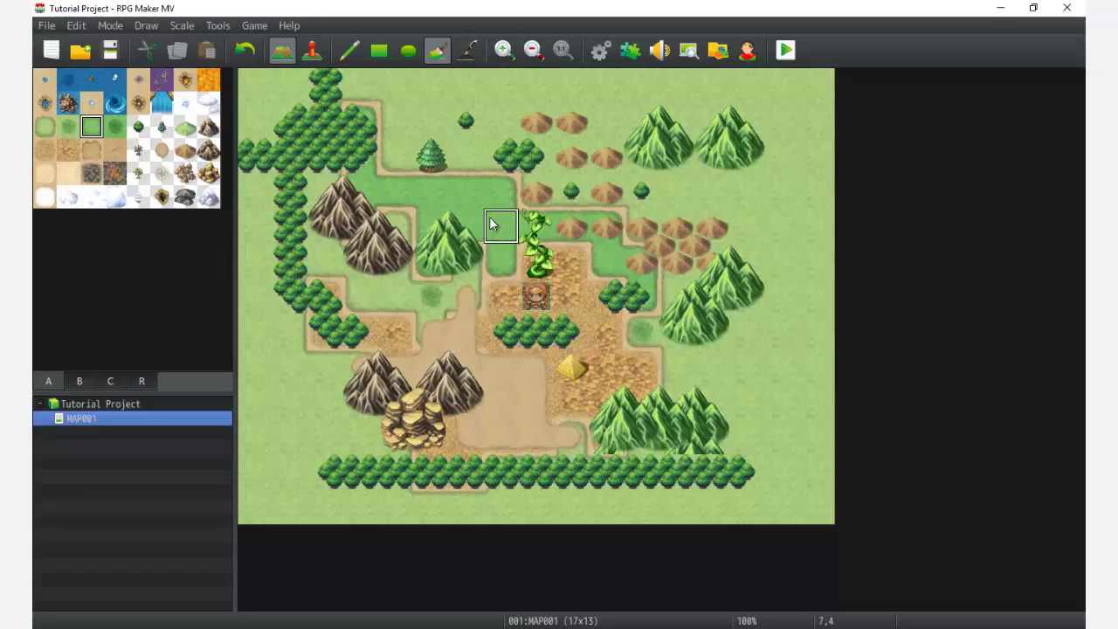
left_click(486, 119)
key("ctrl+z")
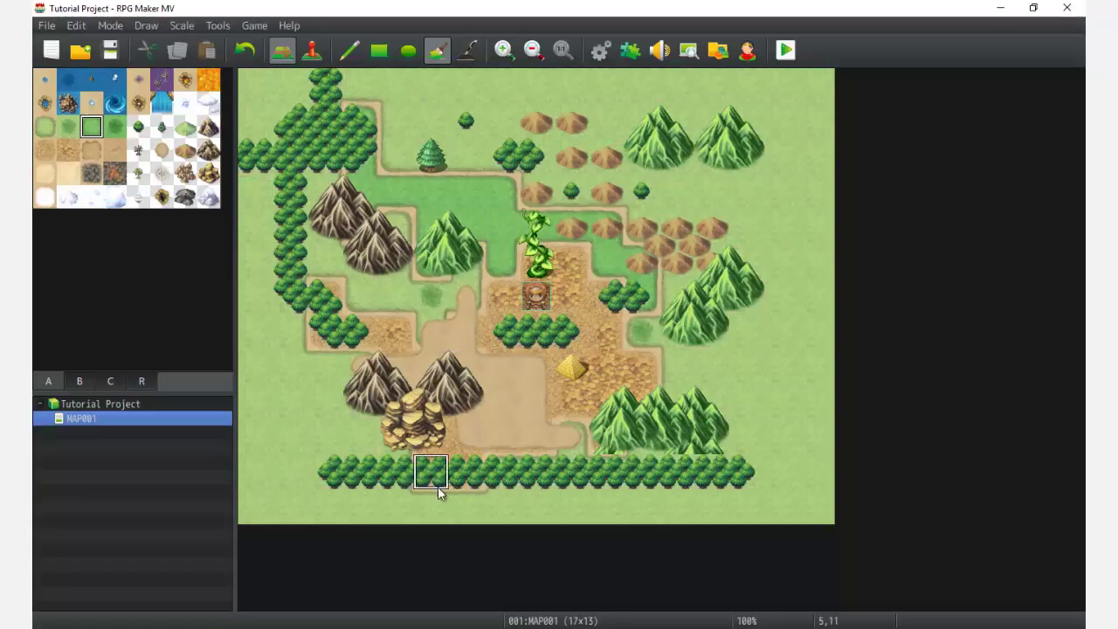
left_click(444, 472)
key("ctrl+z")
left_click(571, 472)
key("ctrl+z")
Step: Paint shadows over a patch among the small brown hills near the top
left_click(466, 50)
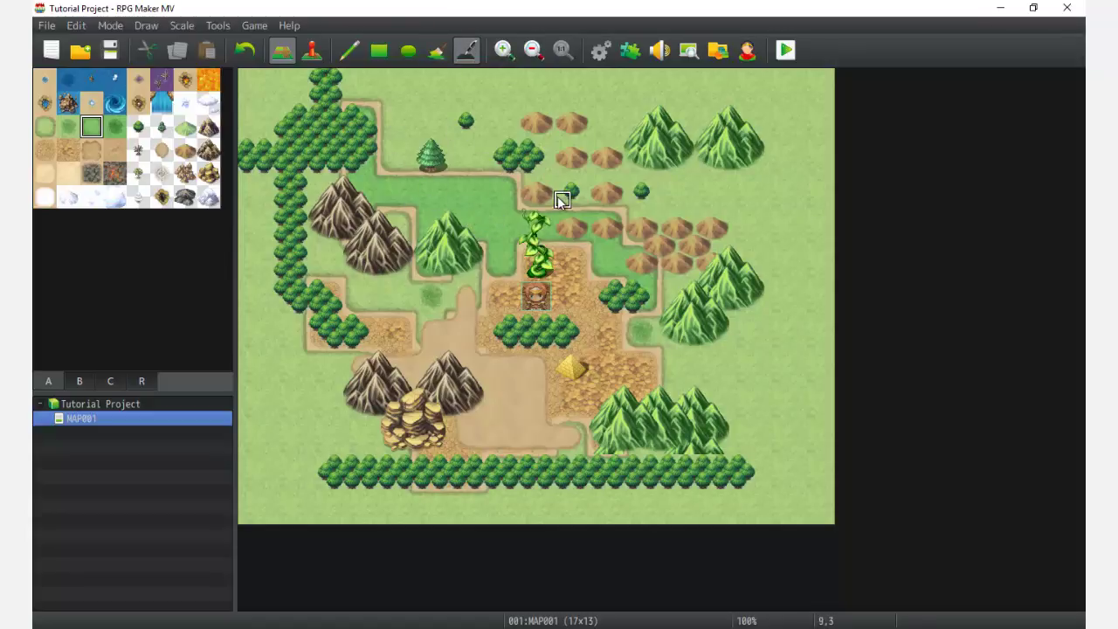
mouse_move(569, 183)
left_mouse_down()
mouse_move(583, 160)
mouse_move(558, 158)
mouse_move(588, 142)
mouse_move(613, 147)
mouse_move(609, 198)
mouse_move(557, 191)
mouse_move(562, 161)
mouse_move(588, 148)
mouse_move(614, 153)
mouse_move(632, 201)
left_mouse_up()
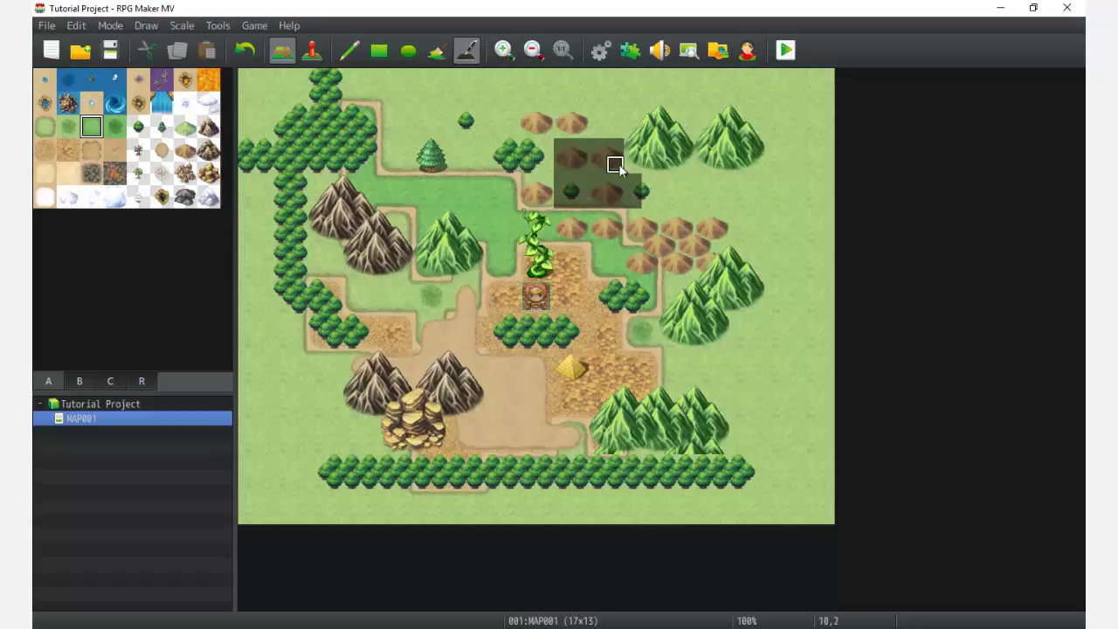
mouse_move(634, 163)
left_mouse_down()
mouse_move(634, 180)
mouse_move(644, 152)
left_mouse_up()
mouse_move(598, 218)
left_mouse_down()
mouse_move(681, 213)
mouse_move(669, 163)
mouse_move(685, 211)
mouse_move(691, 157)
mouse_move(711, 142)
mouse_move(725, 151)
mouse_move(670, 162)
mouse_move(735, 165)
mouse_move(732, 201)
mouse_move(694, 171)
mouse_move(722, 173)
mouse_move(725, 187)
mouse_move(695, 213)
mouse_move(740, 223)
mouse_move(625, 231)
mouse_move(747, 229)
mouse_move(665, 241)
mouse_move(599, 234)
mouse_move(750, 207)
mouse_move(705, 228)
mouse_move(561, 226)
mouse_move(587, 206)
mouse_move(618, 213)
mouse_move(552, 221)
mouse_move(697, 186)
mouse_move(561, 197)
mouse_move(577, 172)
mouse_move(632, 160)
mouse_move(583, 146)
mouse_move(629, 146)
mouse_move(487, 118)
left_mouse_up()
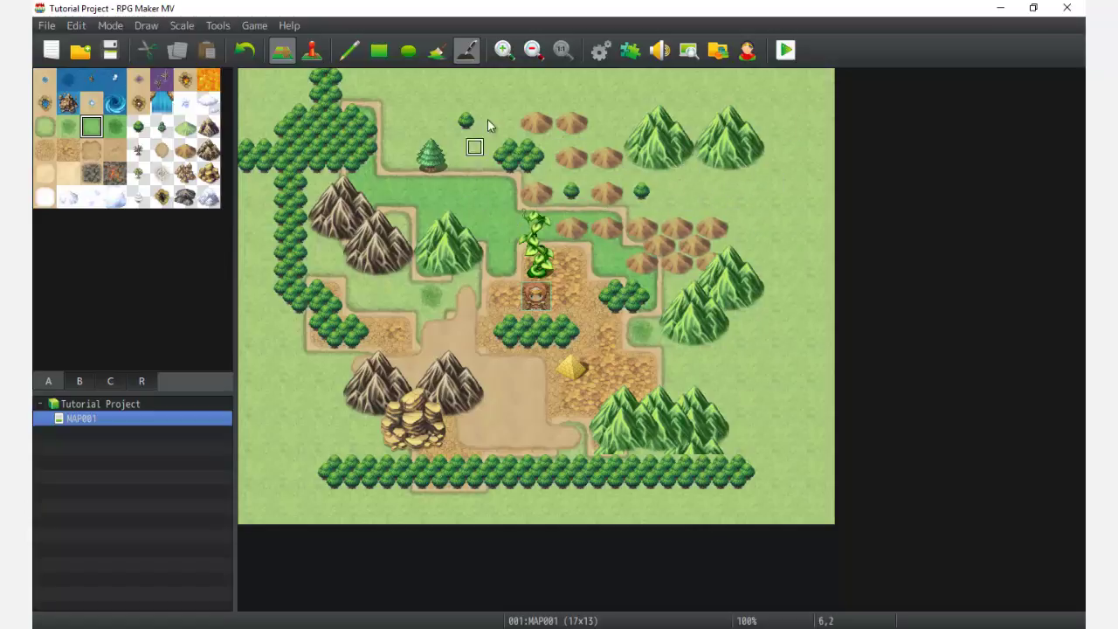
left_click(532, 50)
left_click(532, 51)
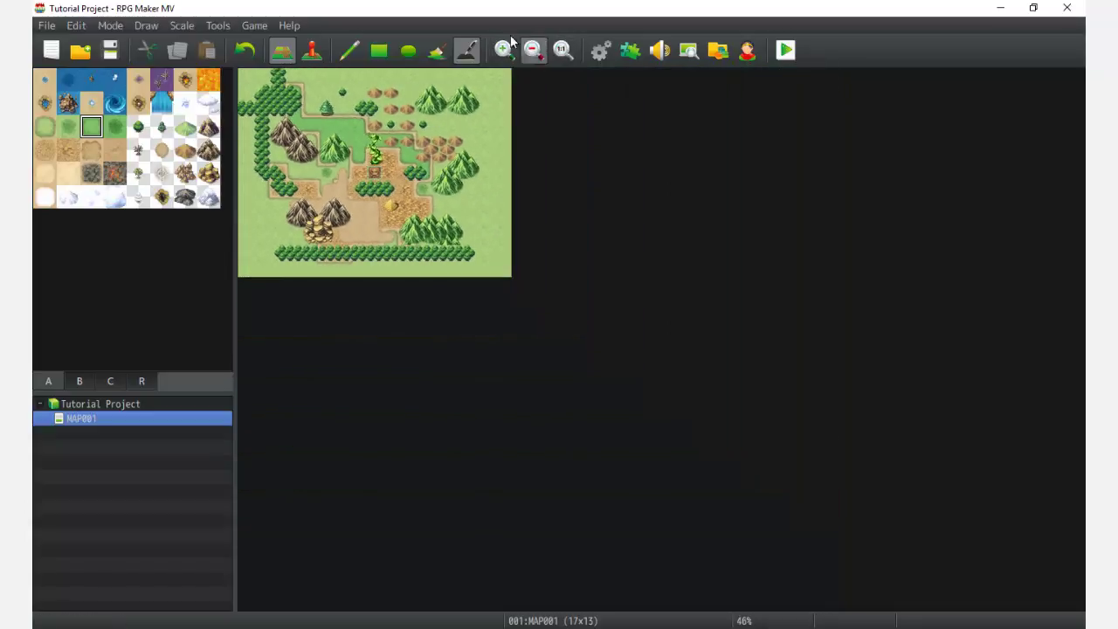
left_click(353, 52)
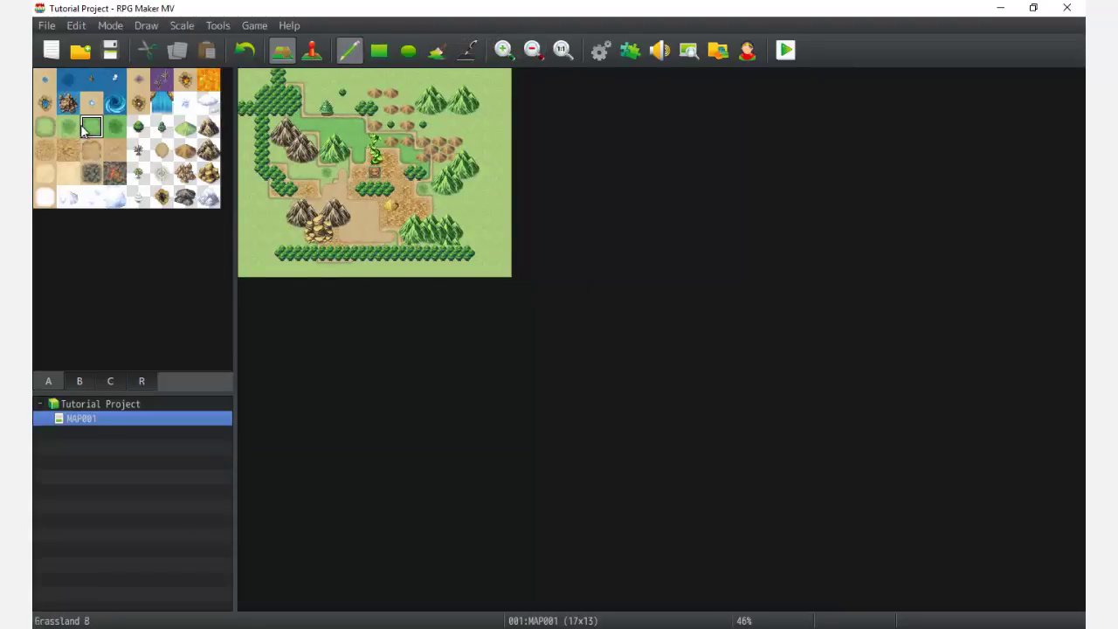
left_click(138, 126)
mouse_move(391, 137)
left_mouse_down()
mouse_move(332, 156)
mouse_move(408, 172)
left_mouse_up()
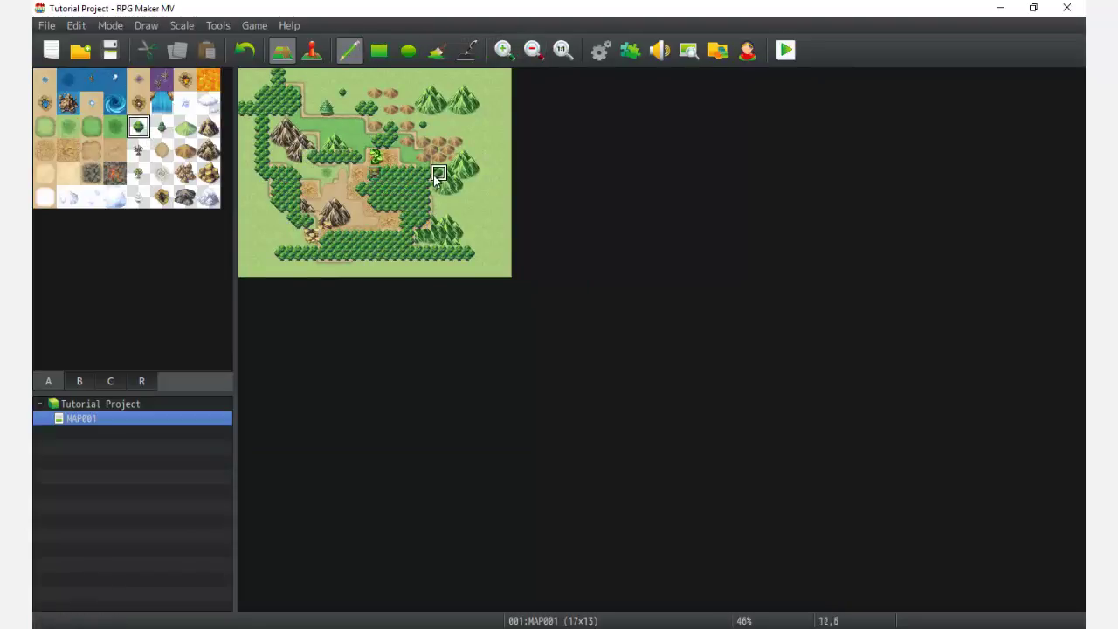
key("ctrl+z")
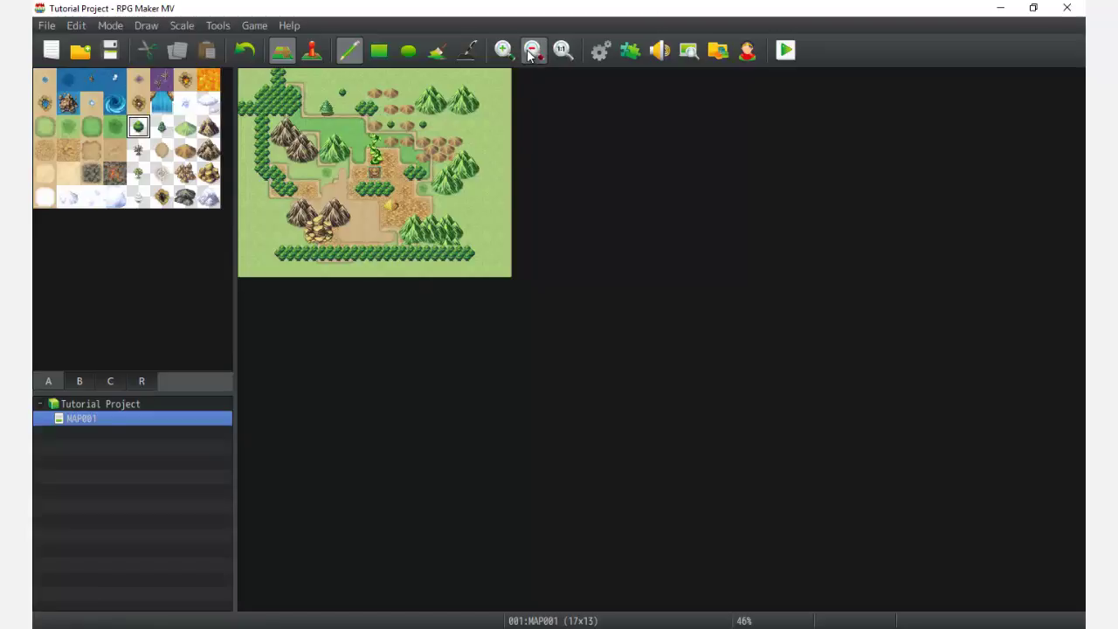
left_click(516, 54)
left_click(517, 54)
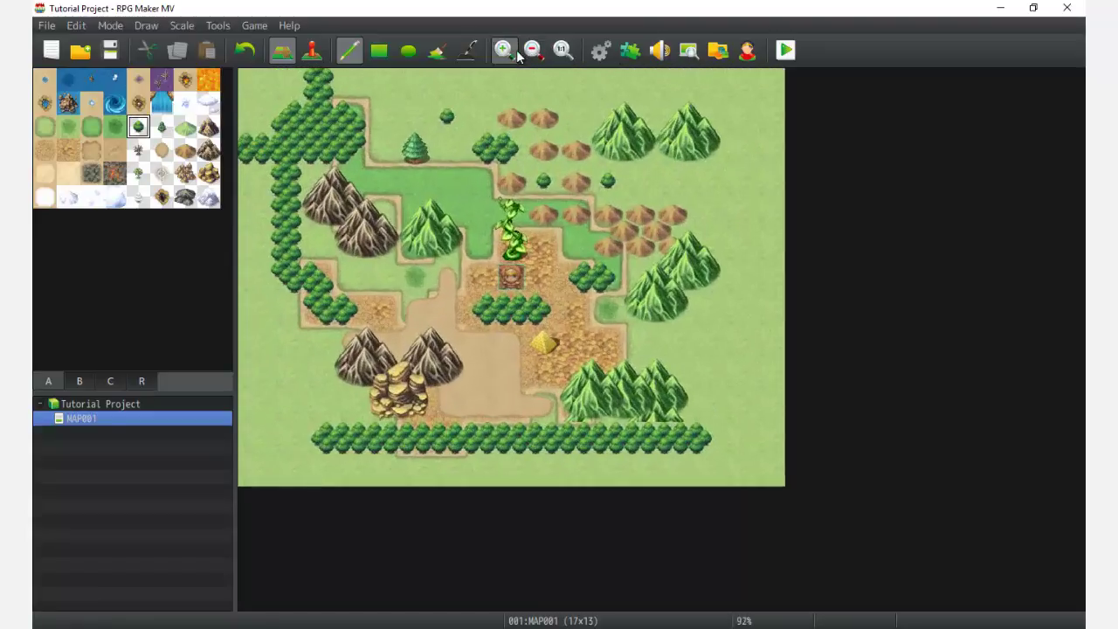
left_click(517, 54)
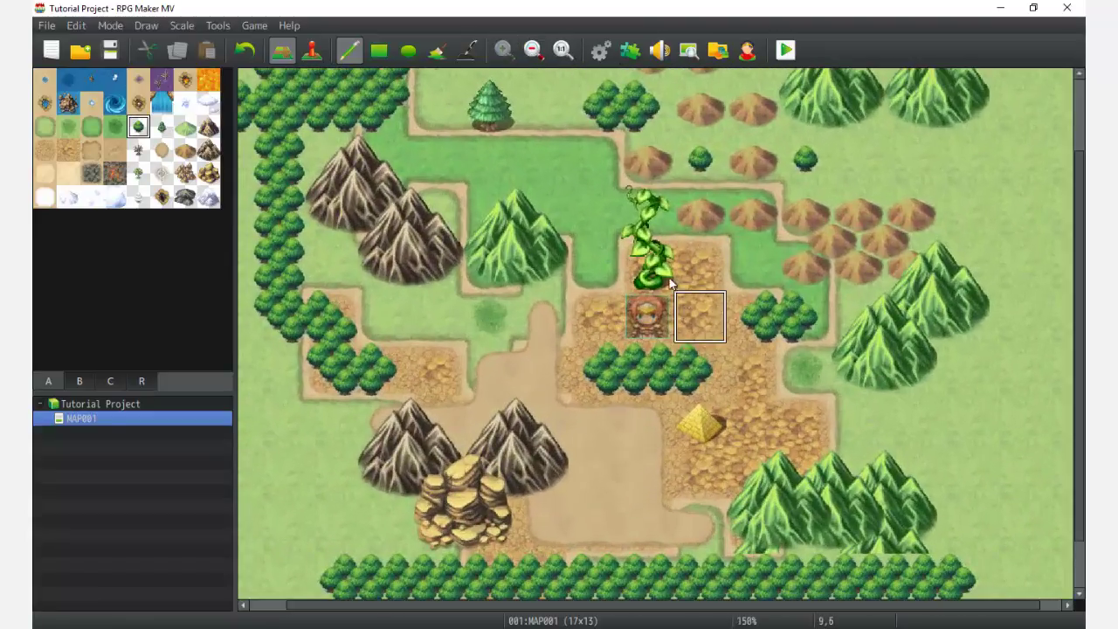
left_click(563, 50)
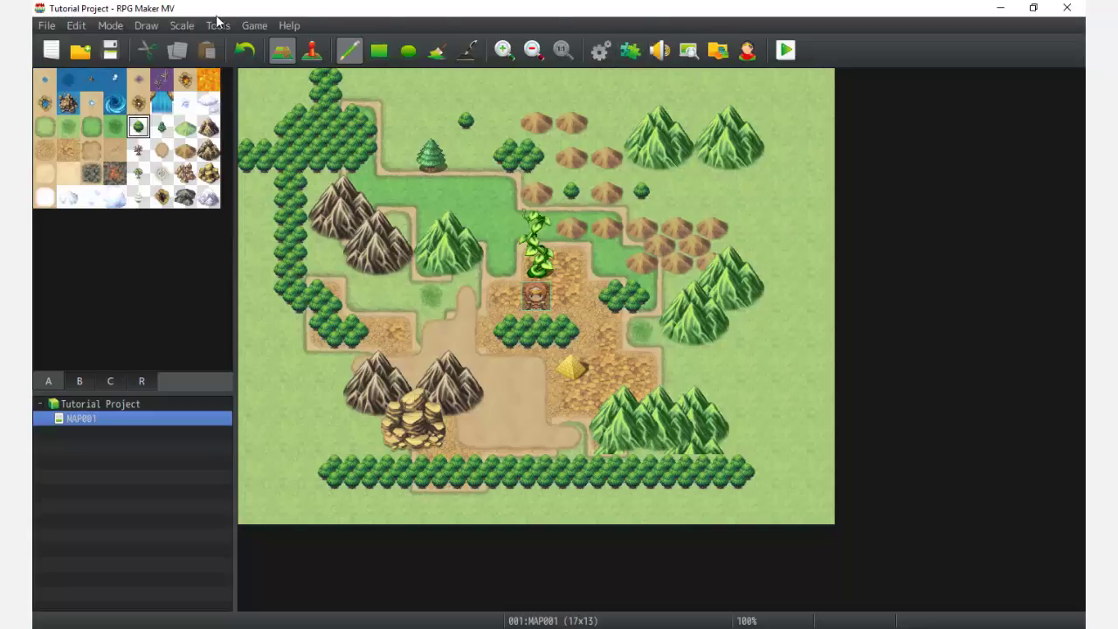
left_click(254, 25)
left_click(223, 26)
left_click(222, 26)
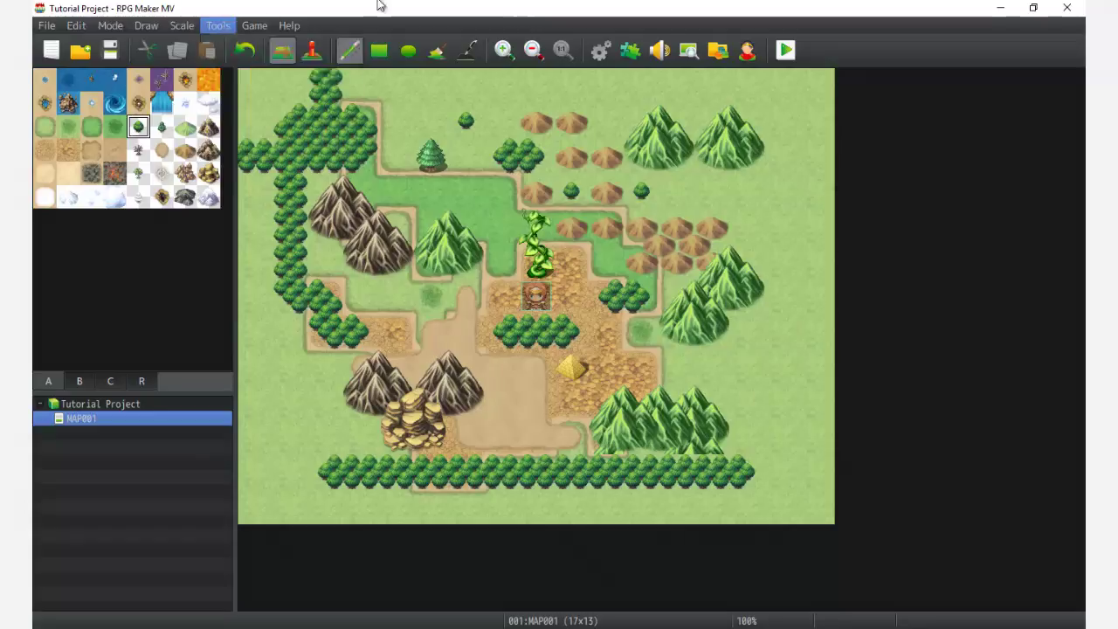
left_click(254, 25)
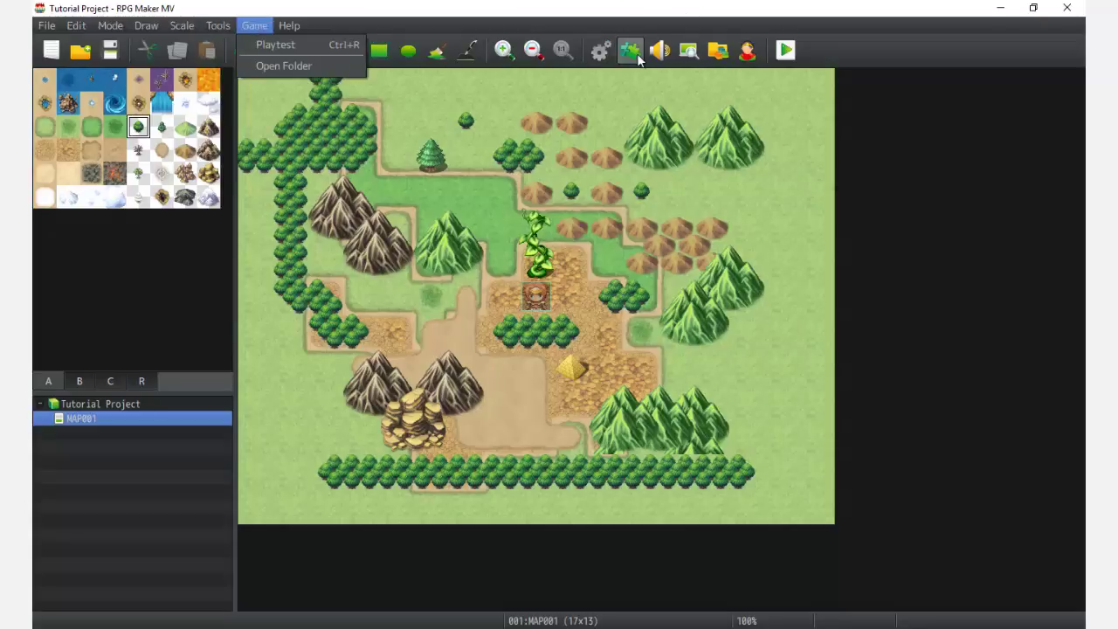
left_click(600, 50)
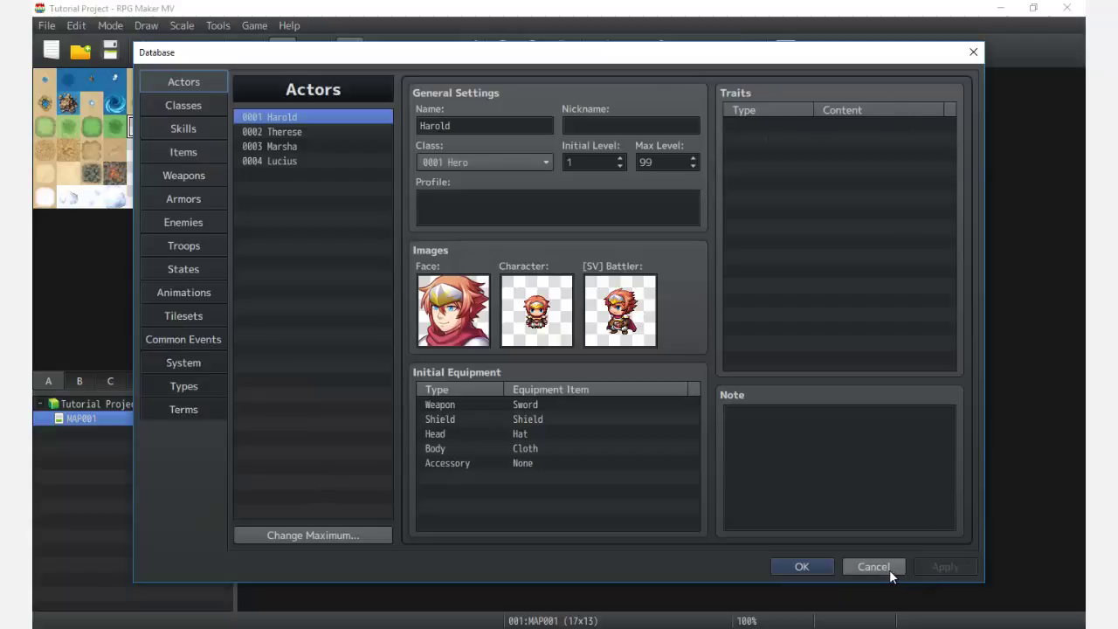
left_click(889, 570)
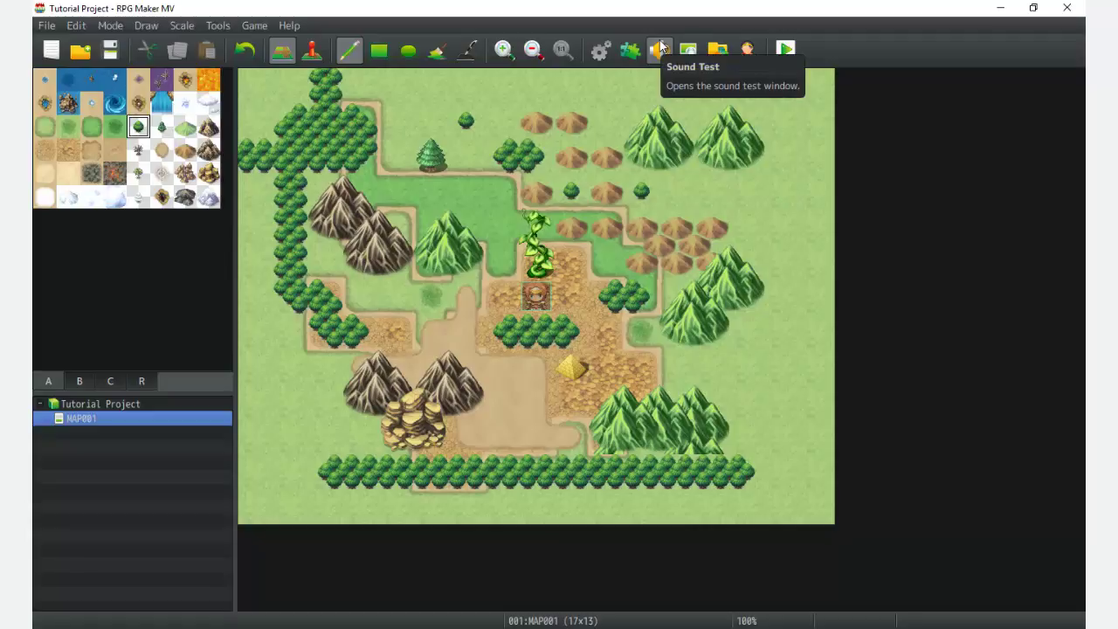
Step: Open the Sound Test and preview Battle5, Battle4, Battle6 and Castle1, settling on Battle6
left_click(661, 49)
left_click(504, 267)
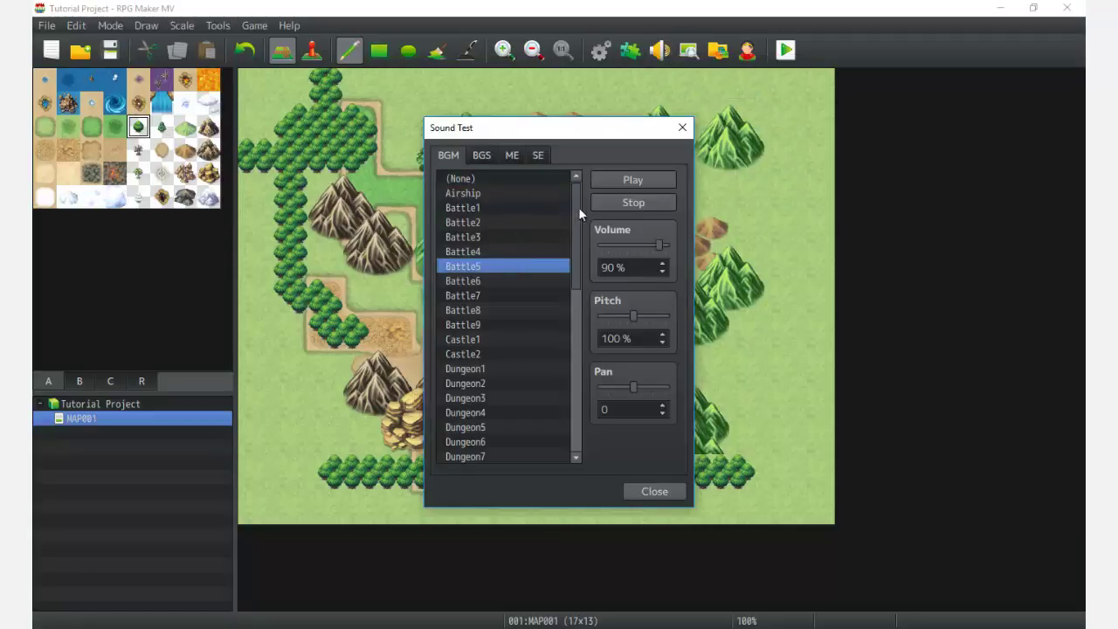
left_click(630, 201)
left_click(483, 251)
left_click(483, 281)
left_click(482, 339)
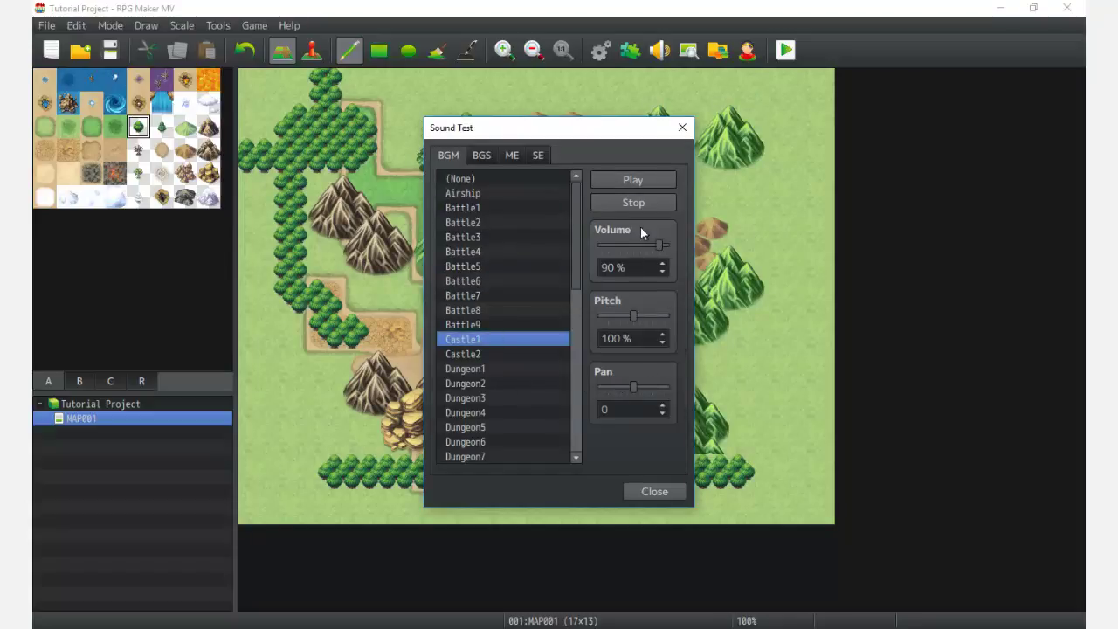
left_click(481, 282)
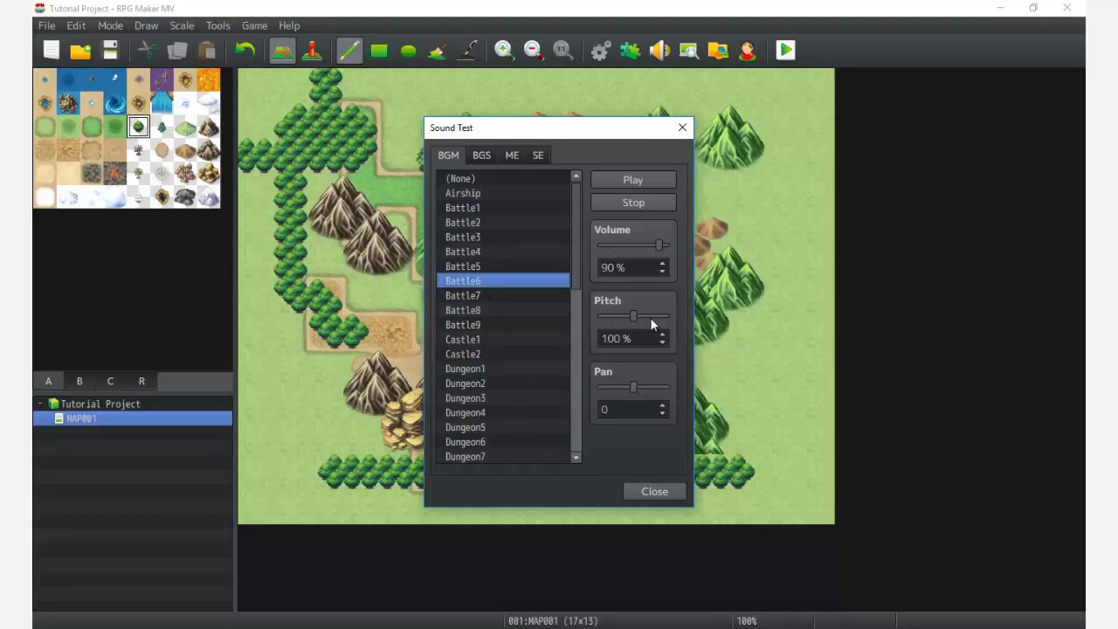
Step: Set Battle6 to 65% volume, 120% pitch and pan -20, replaying it
left_click_drag(632, 316, 610, 320)
left_click_drag(657, 246, 642, 248)
left_click(647, 318)
left_click(636, 202)
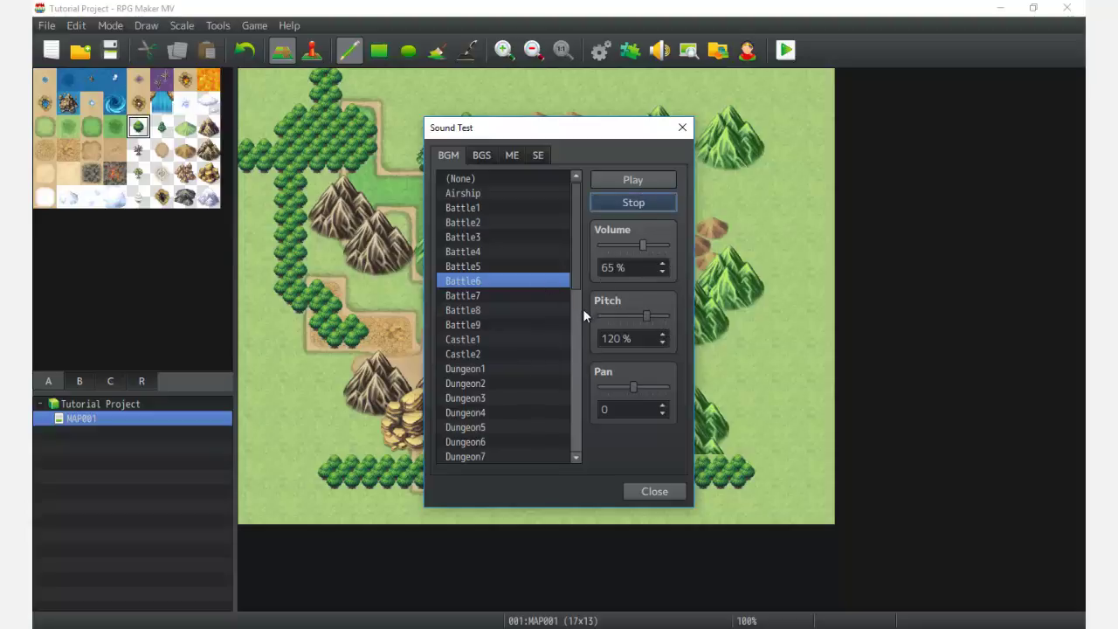
left_click_drag(635, 386, 655, 386)
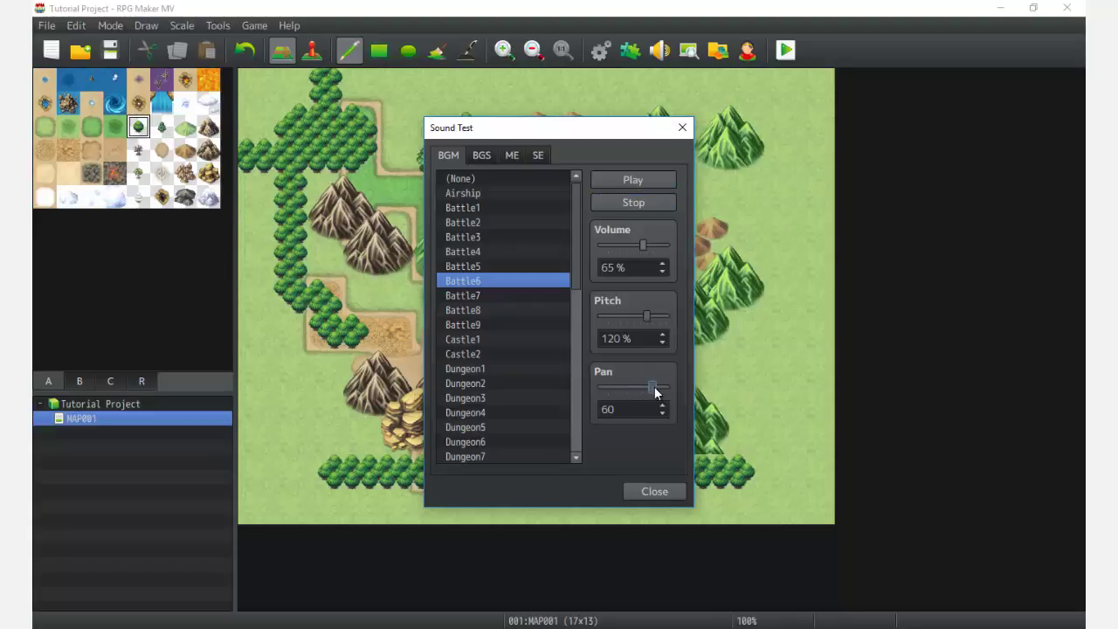
left_click(636, 182)
left_click(640, 200)
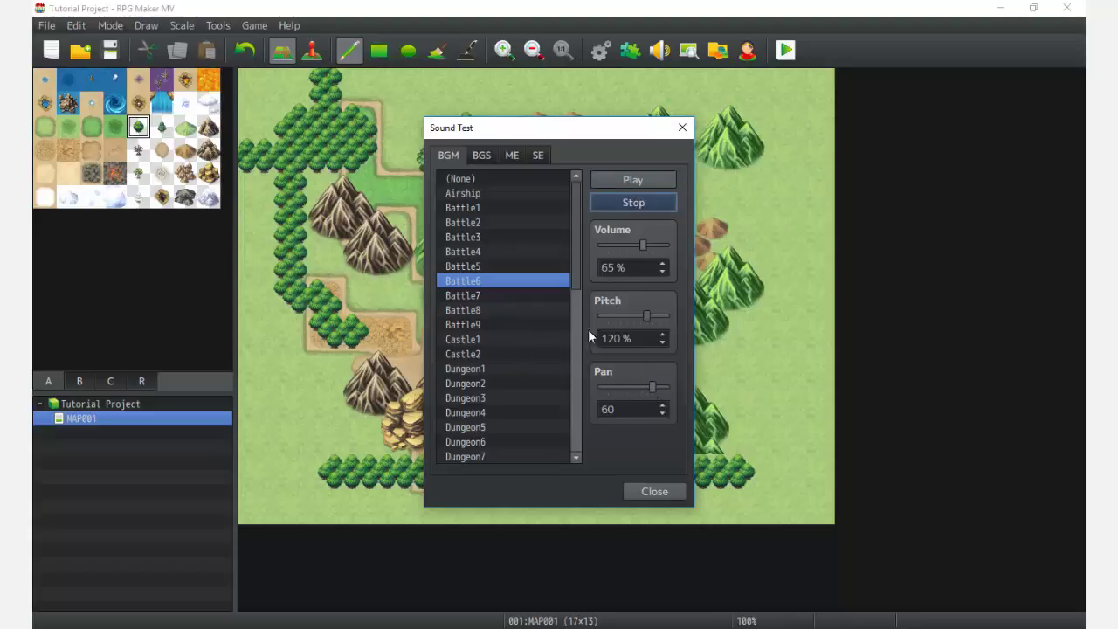
left_click(613, 384)
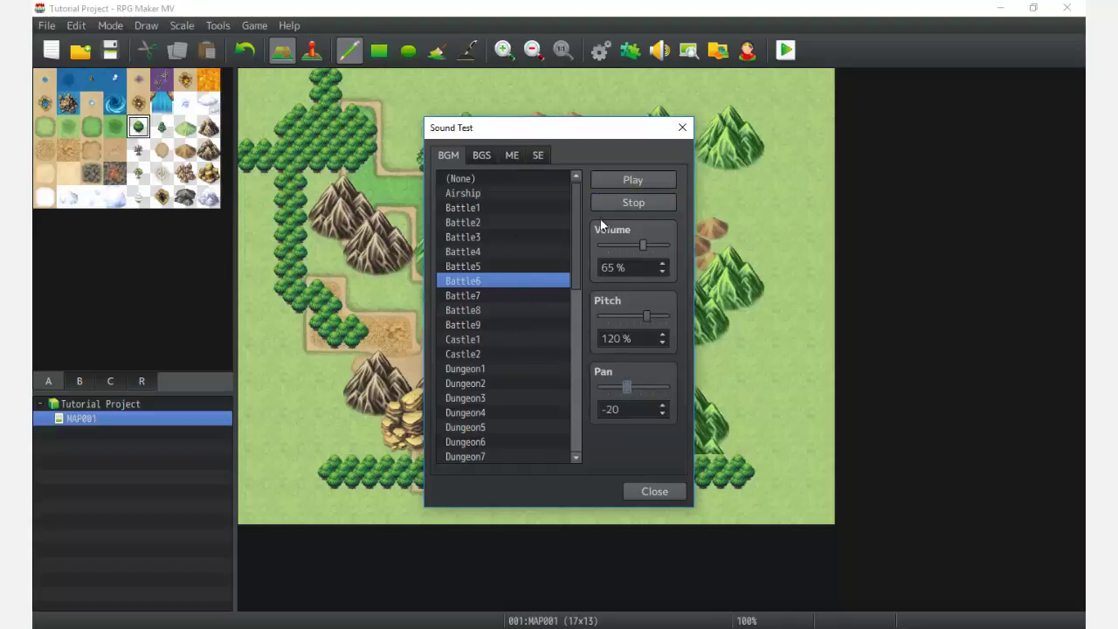
Step: Preview the Darkness, Drips and River background sounds, ending on River
left_click(486, 154)
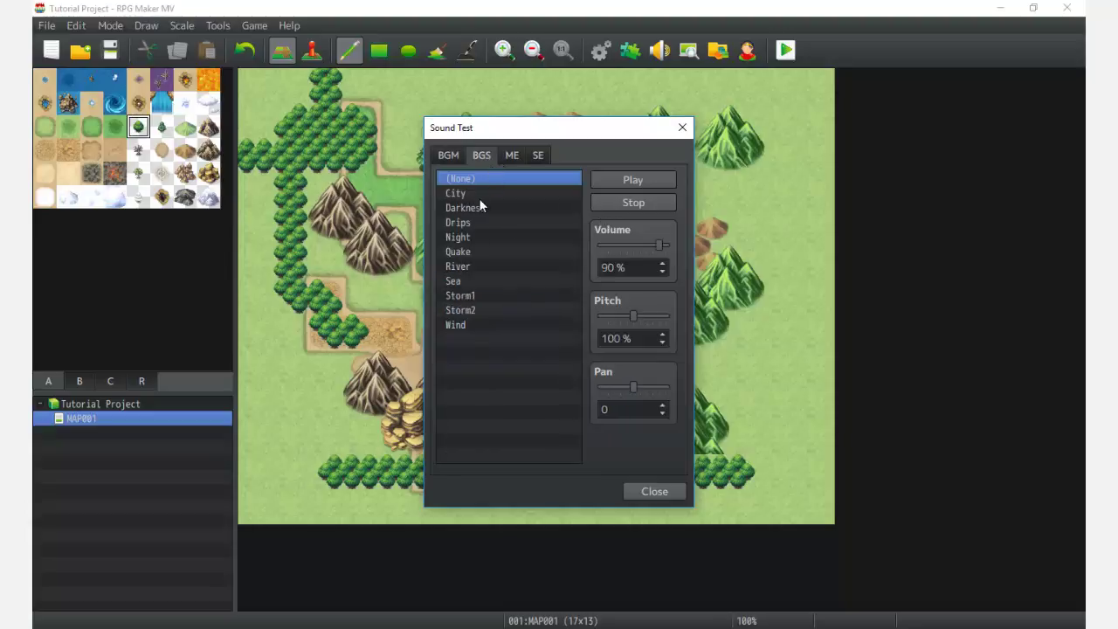
left_click(480, 208)
left_click(481, 222)
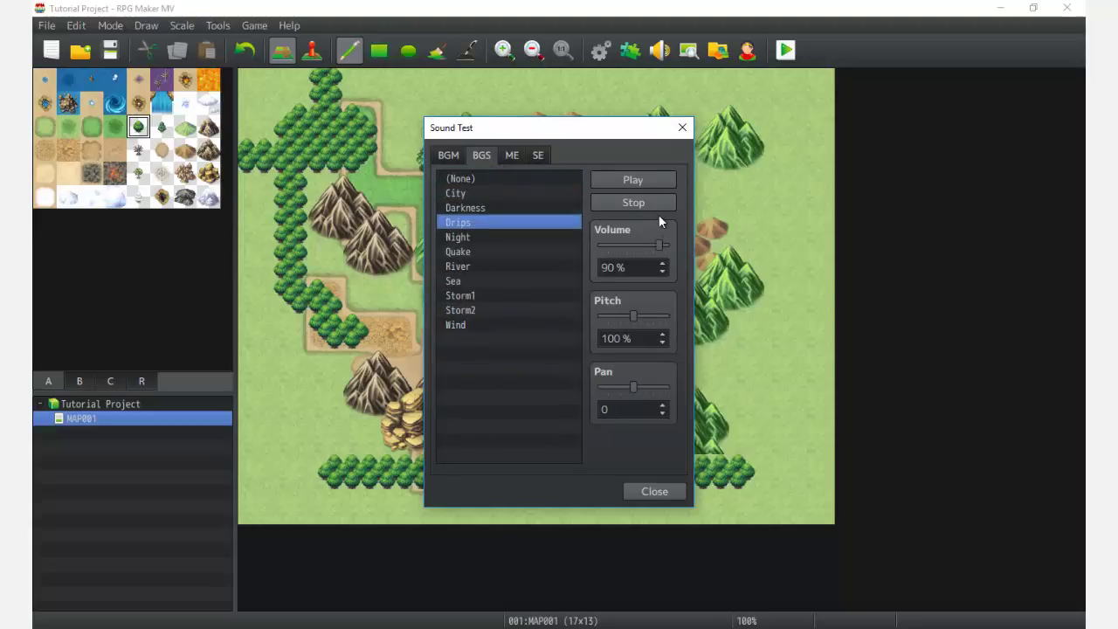
left_click(629, 203)
left_click(474, 266)
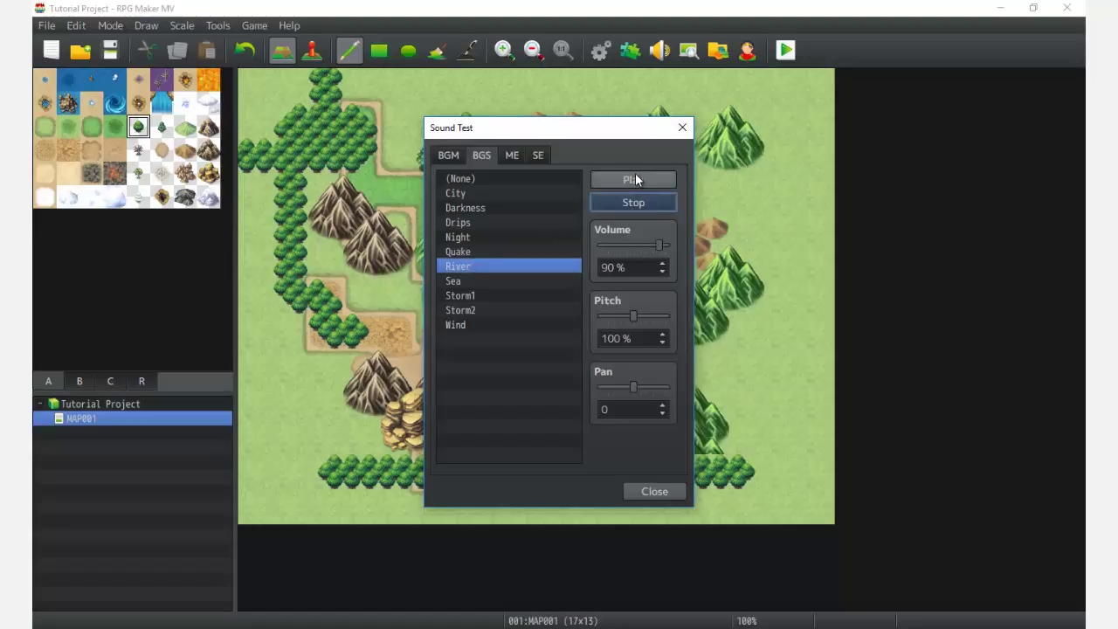
Step: Select and play the Organ music effect from the ME list
left_click(513, 157)
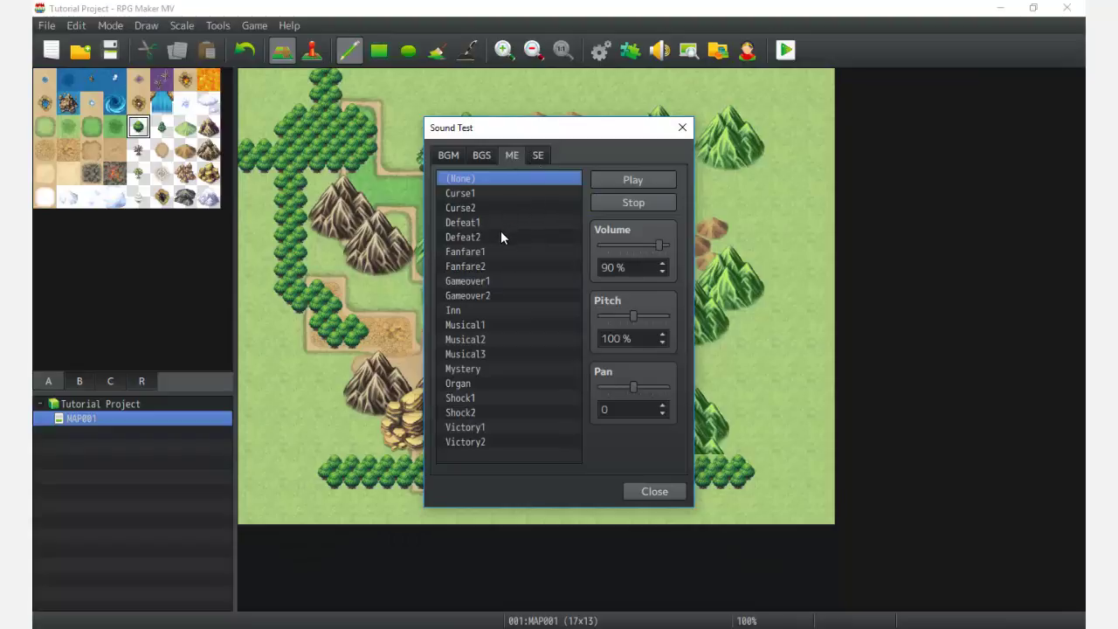
left_click(543, 156)
left_click(512, 156)
left_click(479, 380)
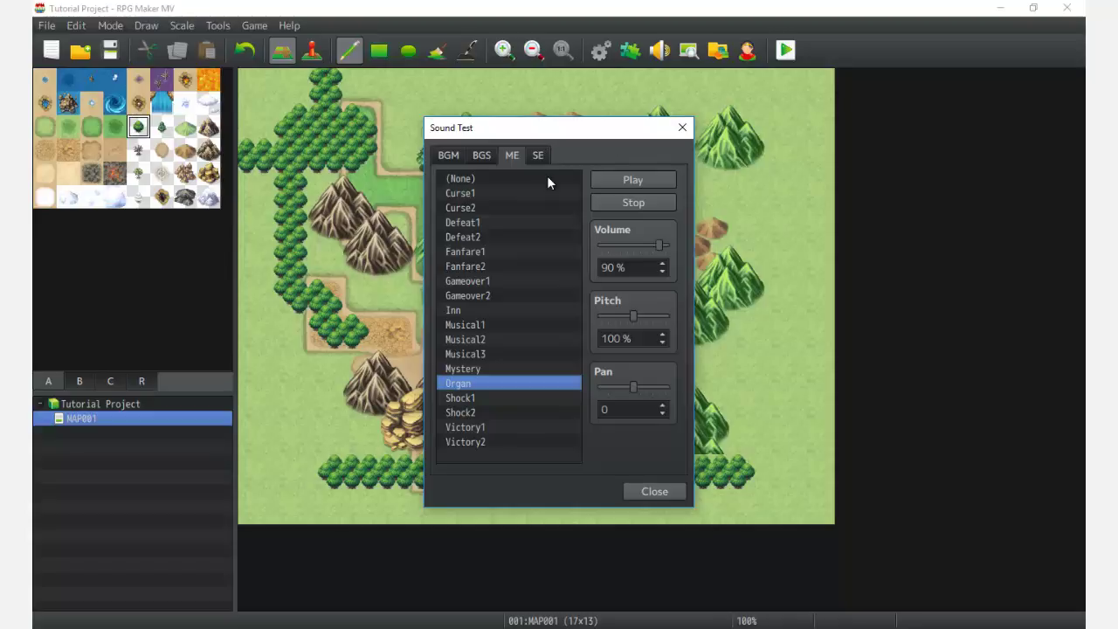
Step: Cycle through the SE, BGM, BGS and ME lists, then close the Sound Test
left_click(537, 154)
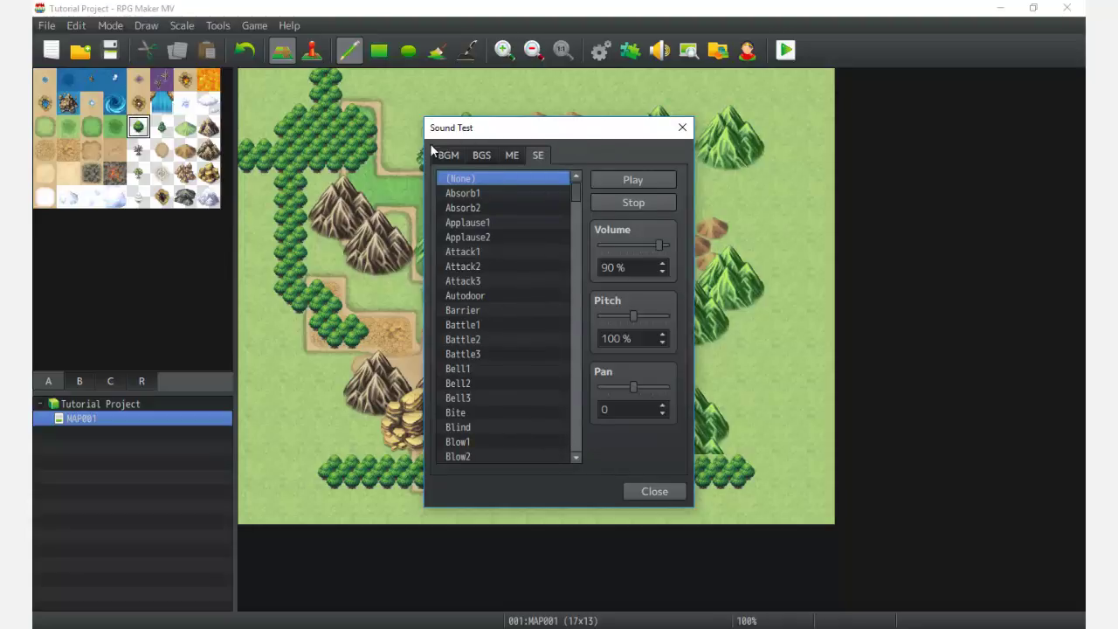
left_click(450, 155)
left_click(482, 154)
left_click(512, 154)
left_click(537, 155)
left_click(655, 491)
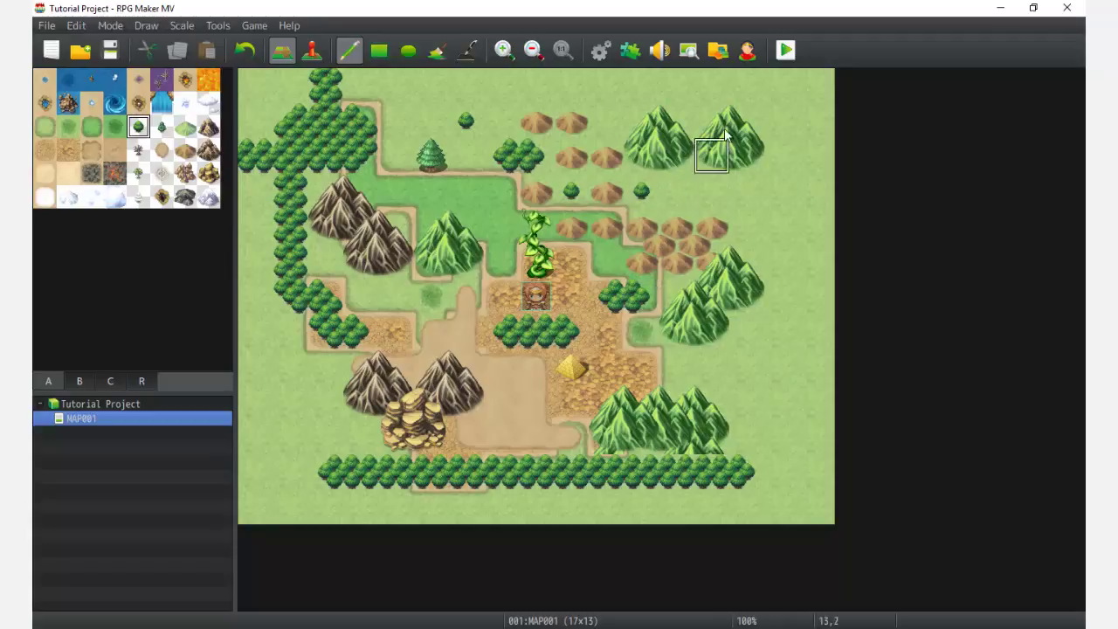
left_click(693, 54)
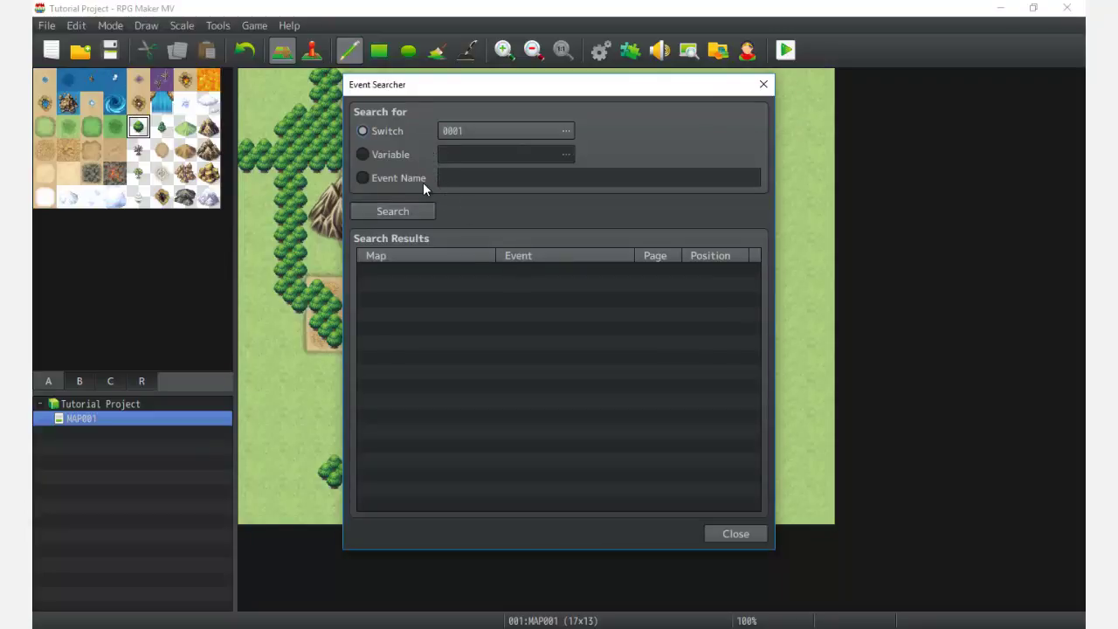
left_click(727, 533)
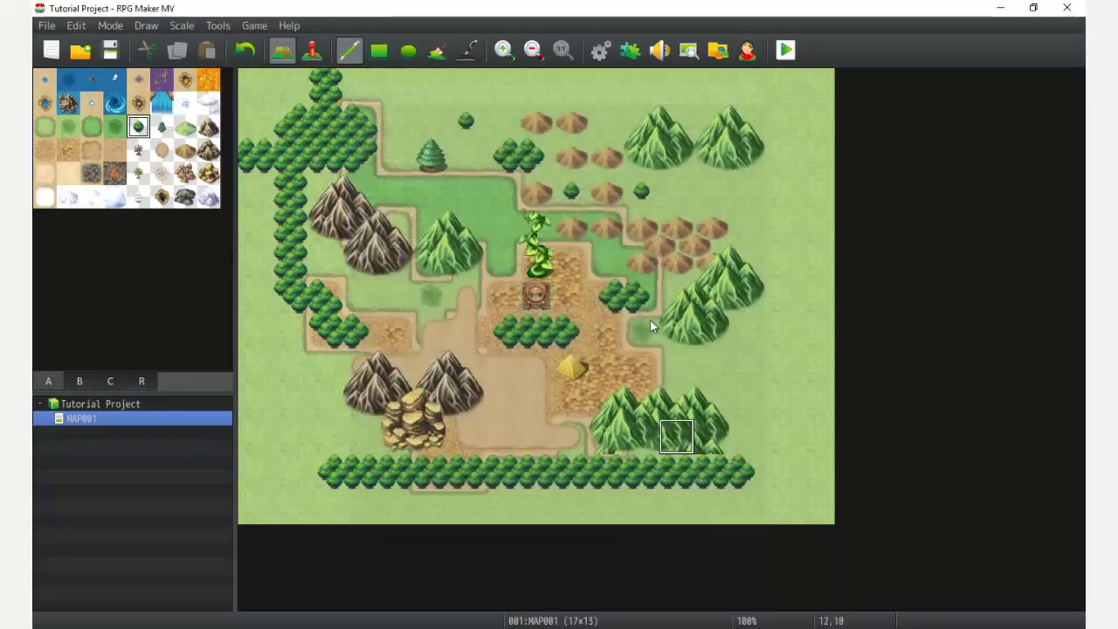
left_click(717, 53)
left_click(353, 217)
left_click(379, 257)
left_click(387, 302)
left_click(415, 224)
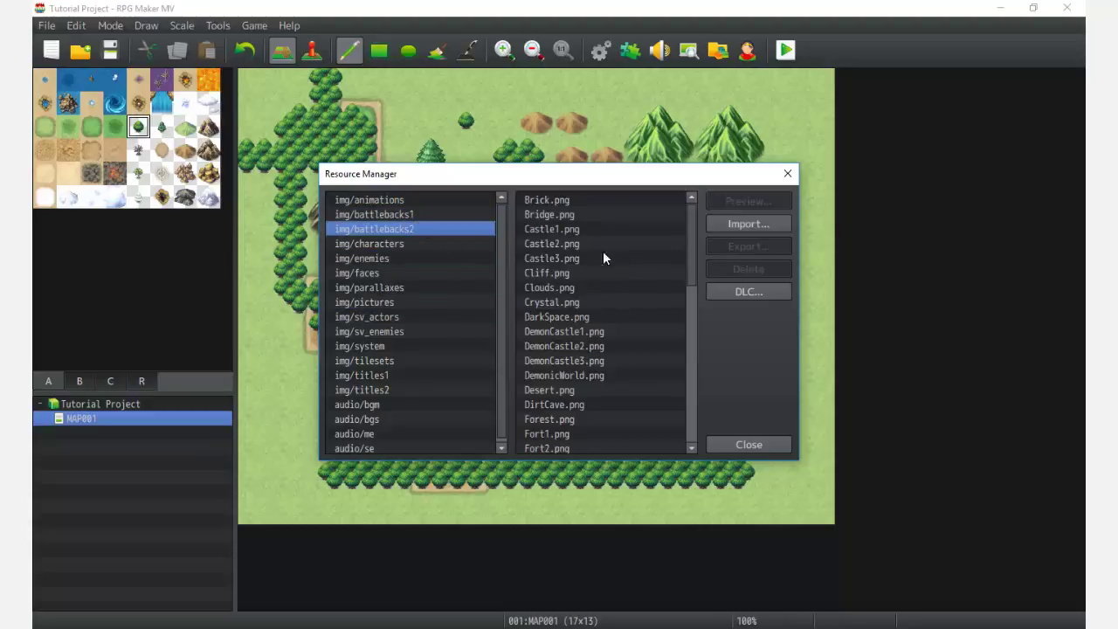
left_click(445, 199)
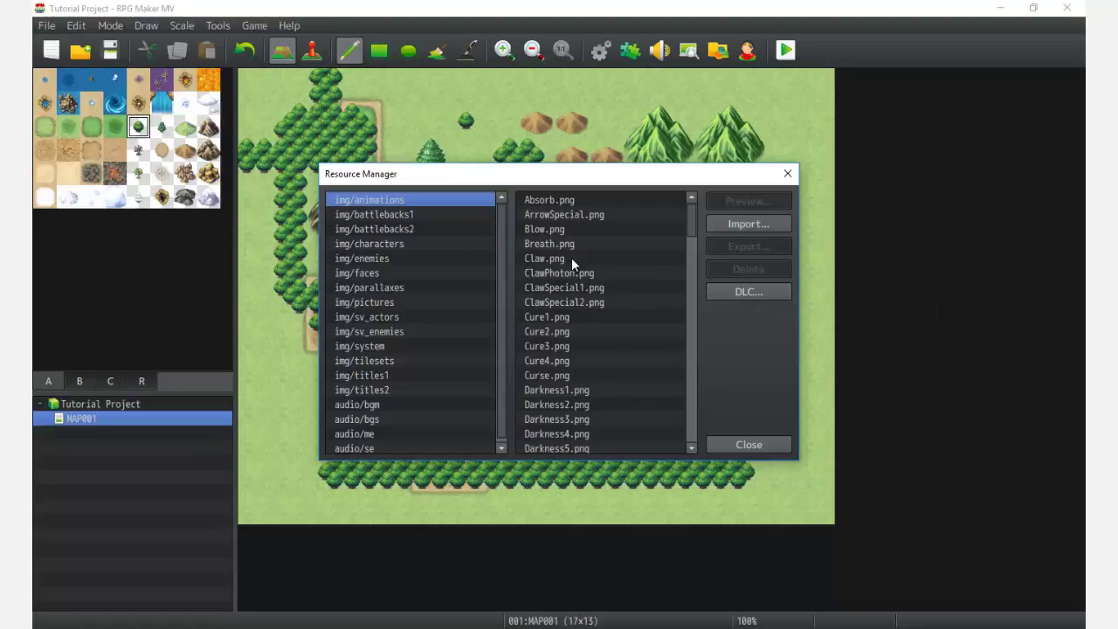
left_click(565, 318)
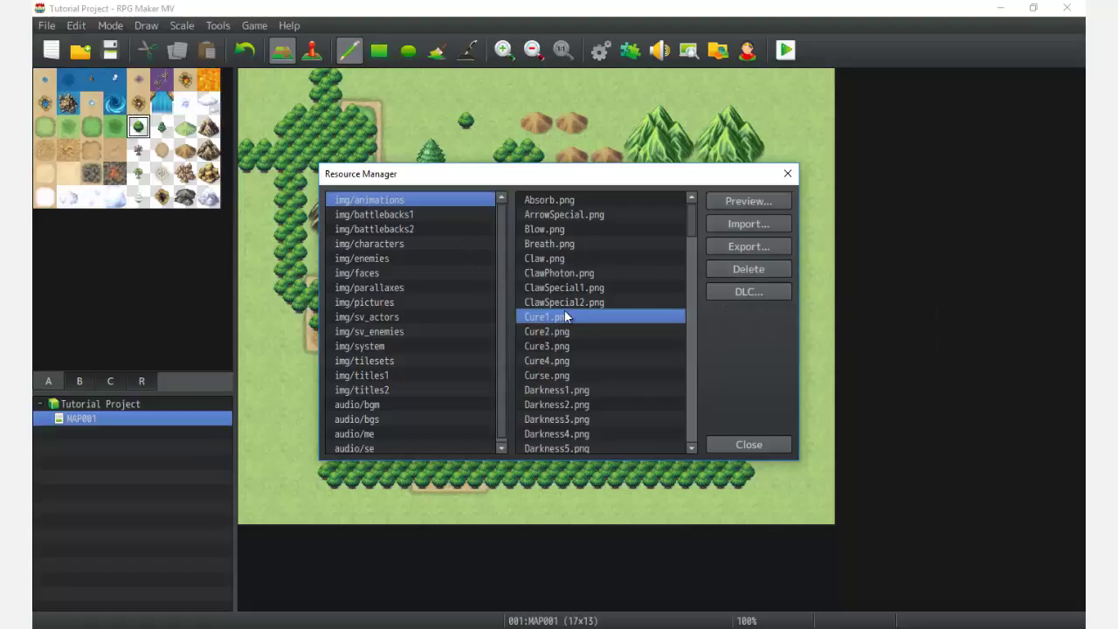
left_click(750, 207)
scroll(725, 428, "down", 3)
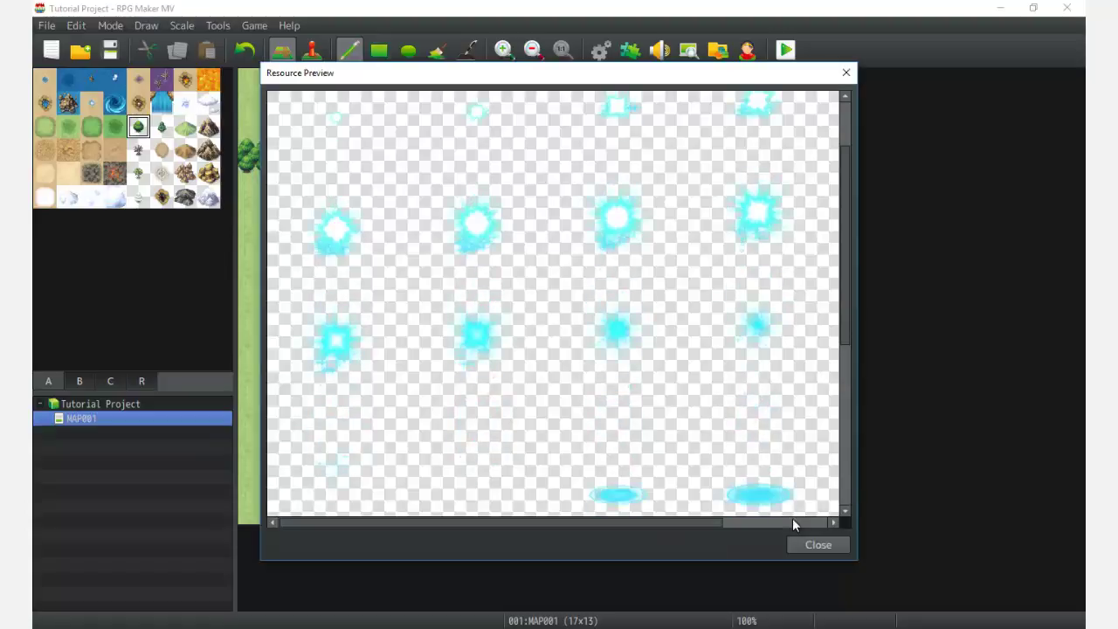
key("Escape")
left_click(399, 272)
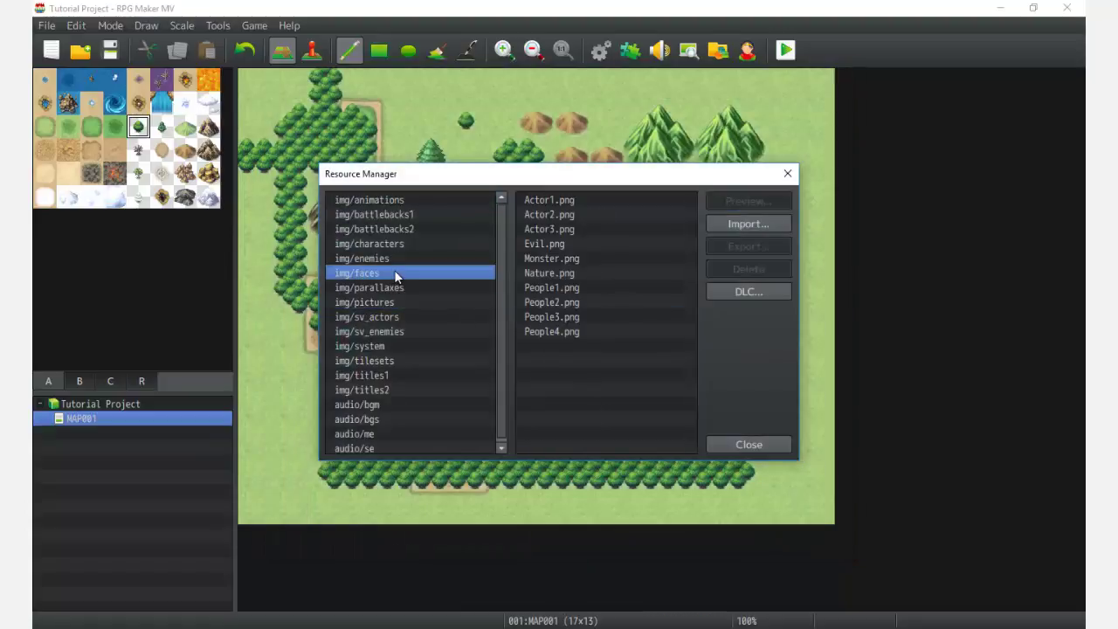
left_click(575, 246)
left_click(629, 200)
left_click(730, 200)
left_click(799, 543)
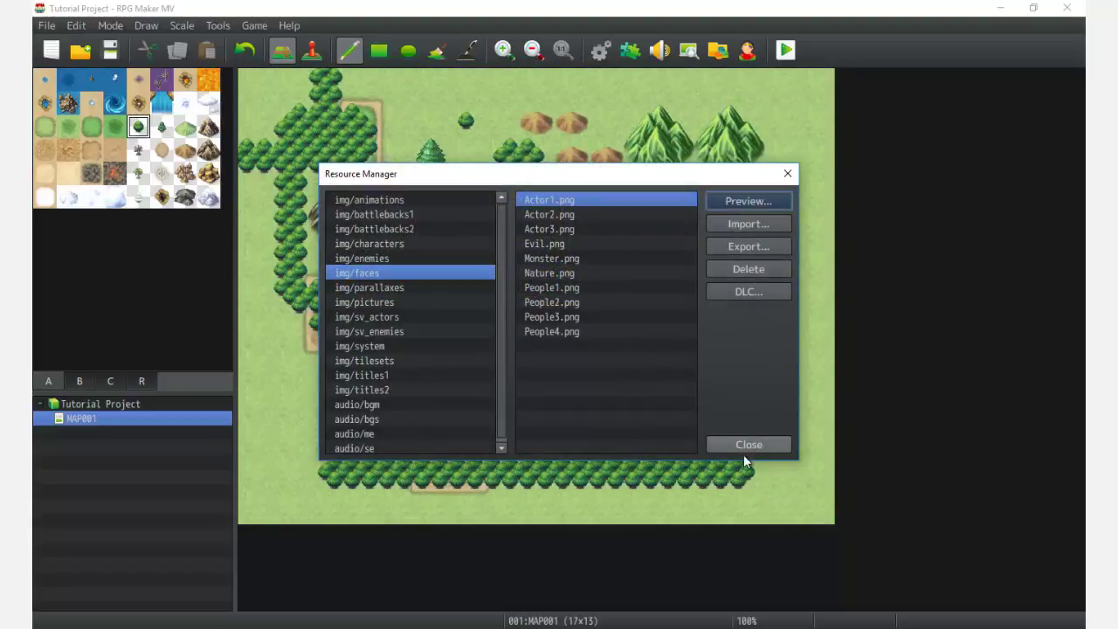
left_click(742, 444)
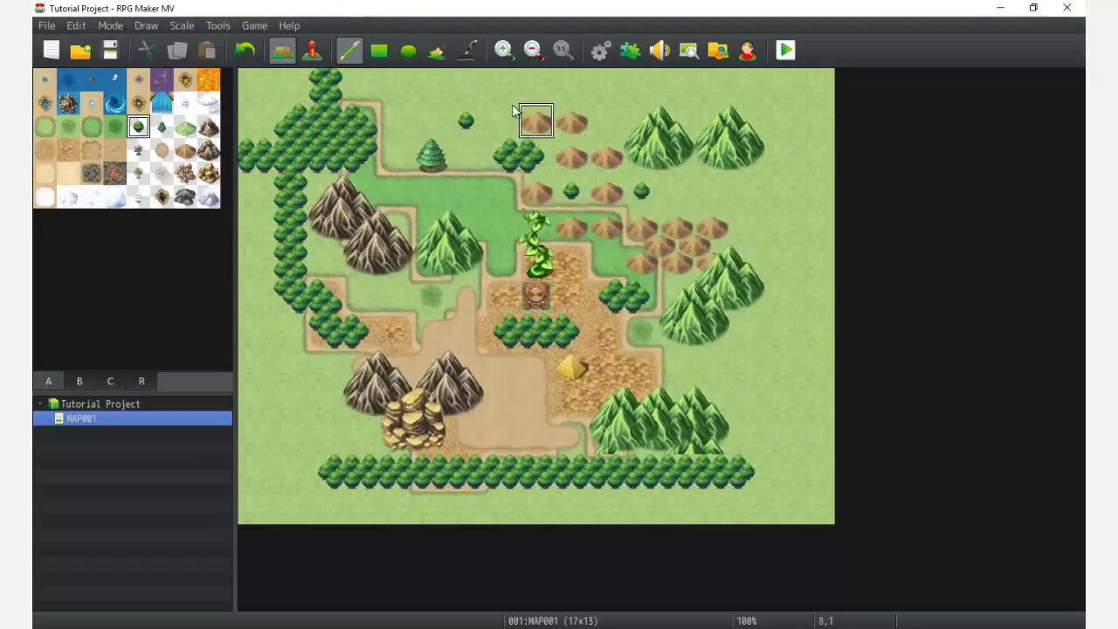
left_click(740, 60)
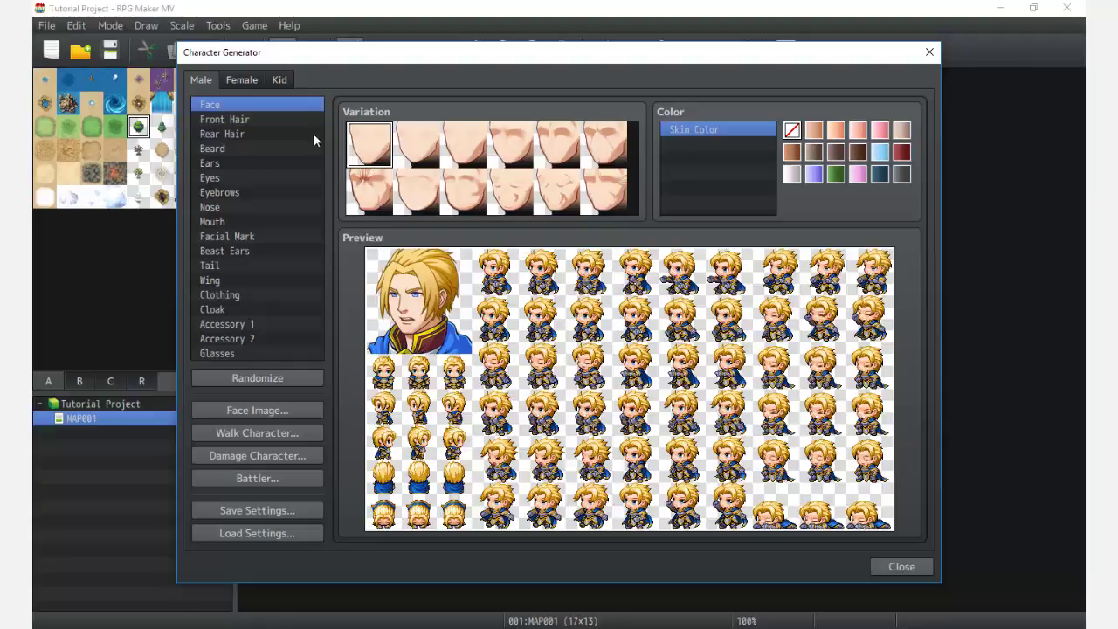
left_click(254, 80)
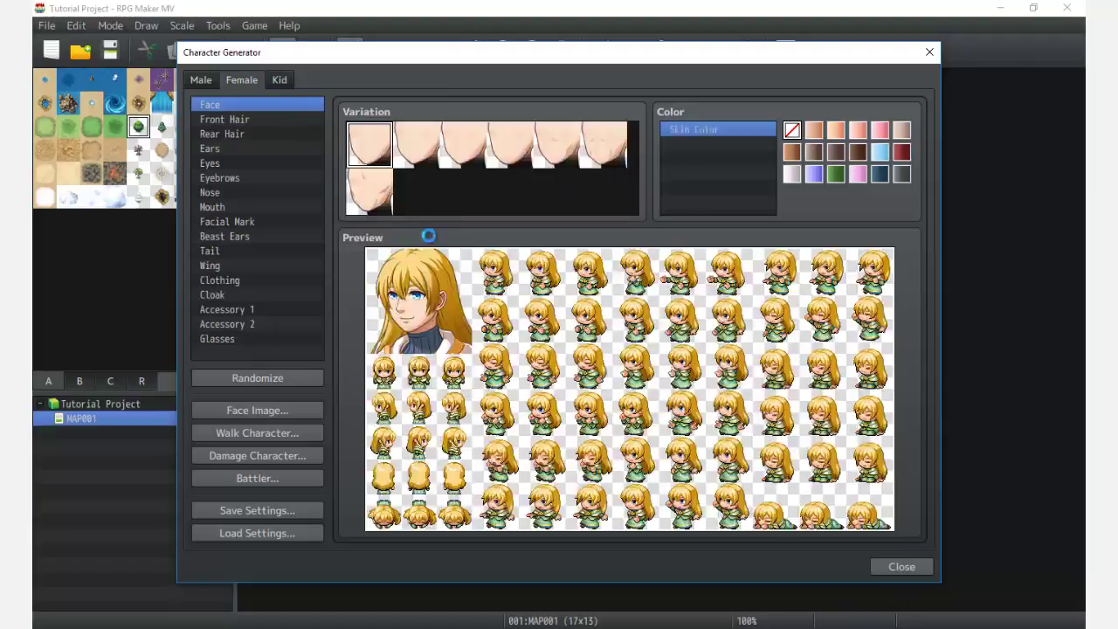
left_click(279, 79)
left_click(898, 565)
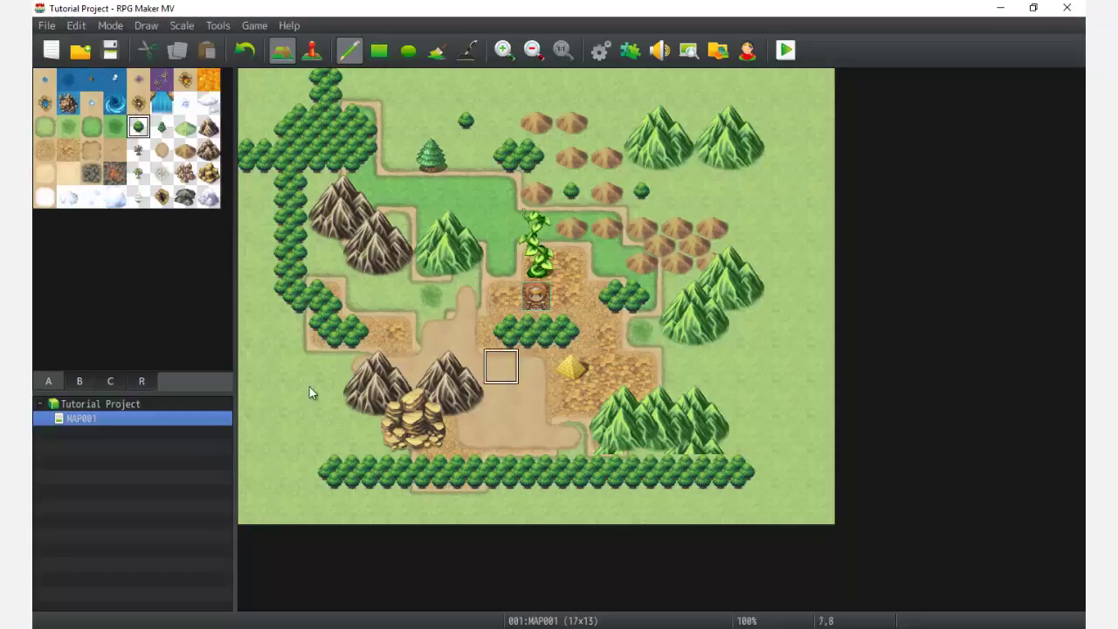
right_click(102, 402)
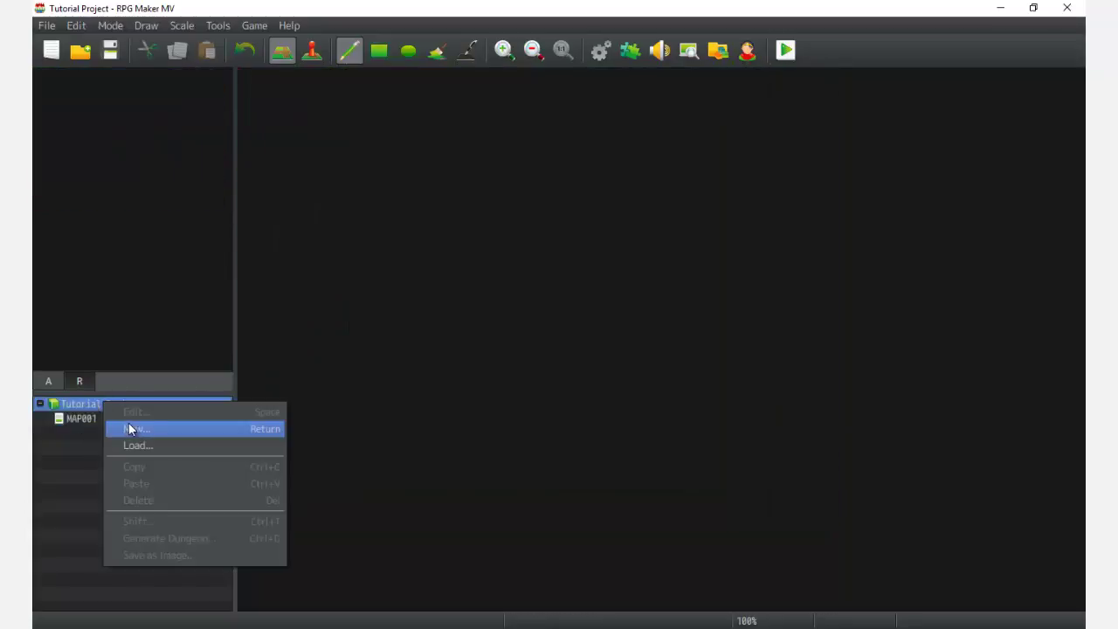